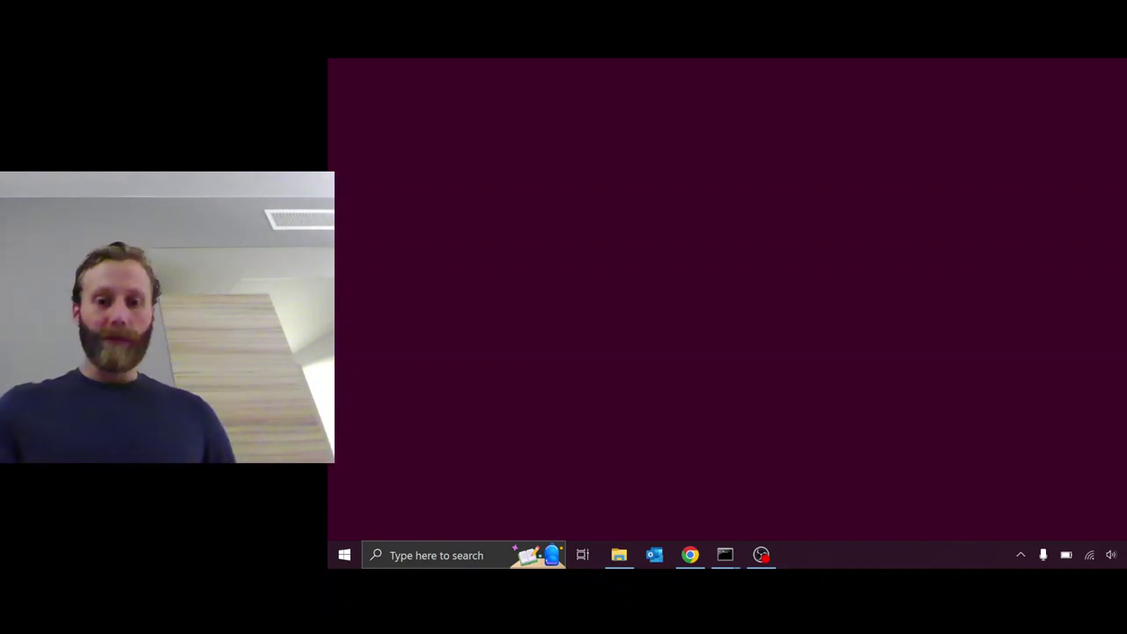
# - Switch to the Chrome window showing the Watercycles notebook
pyautogui.hotkey('alt', 'Tab')
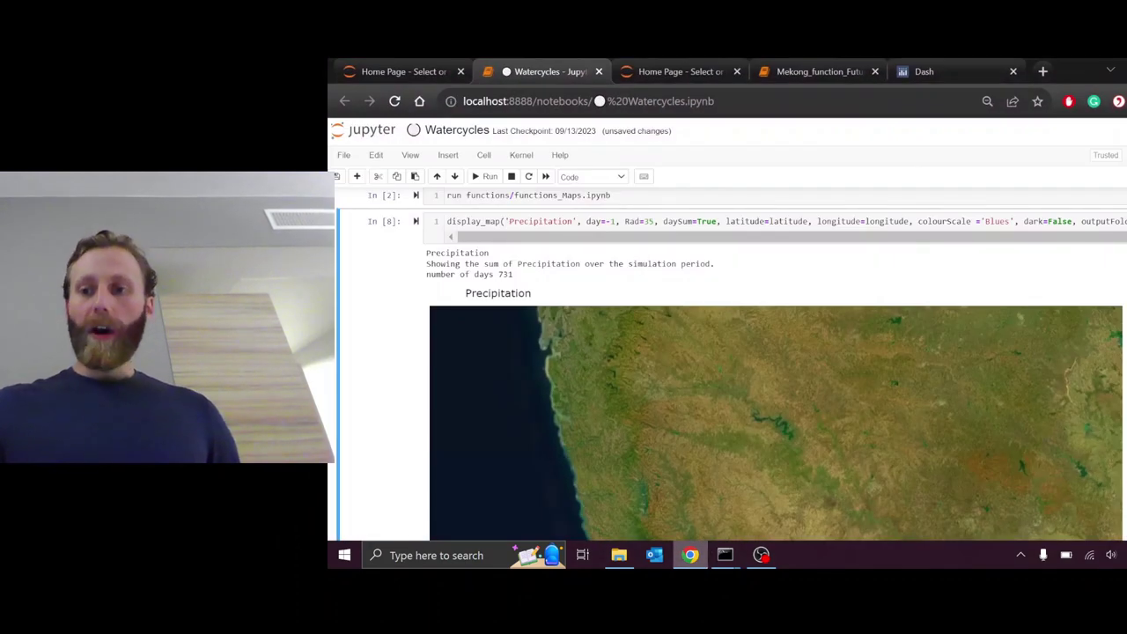
# - Scroll down to the Precipitation display_map output over the Mekong basin
pyautogui.scroll(-3, 731, 370)
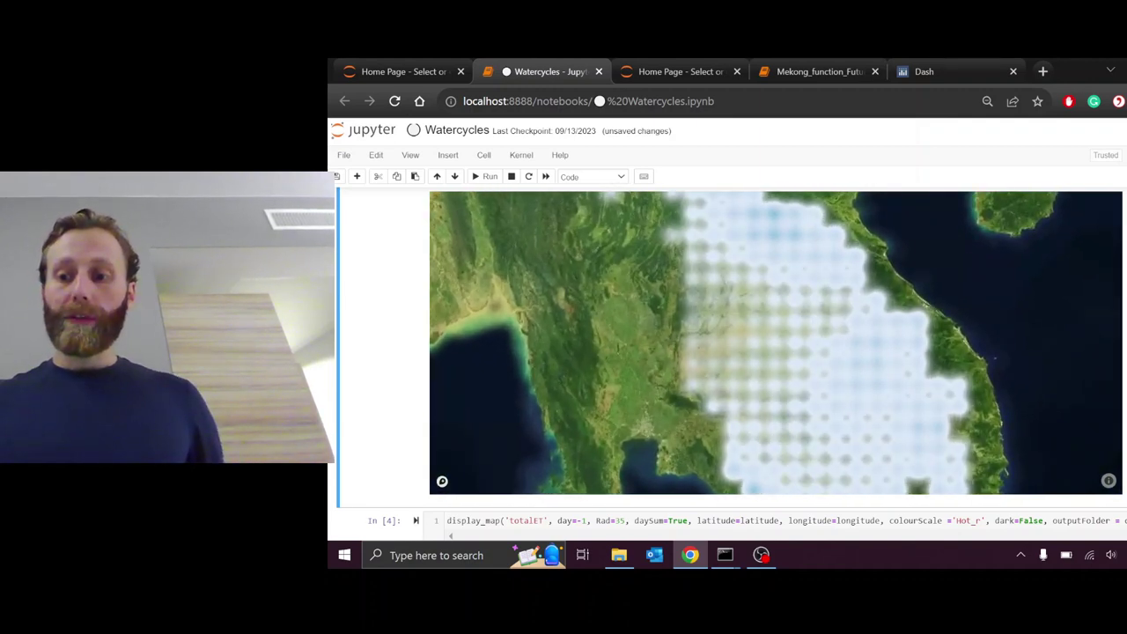
# - Zoom the In [4] totalET map into Indochina, then scroll down to the discharge map
pyautogui.scroll(-3, 730, 361)
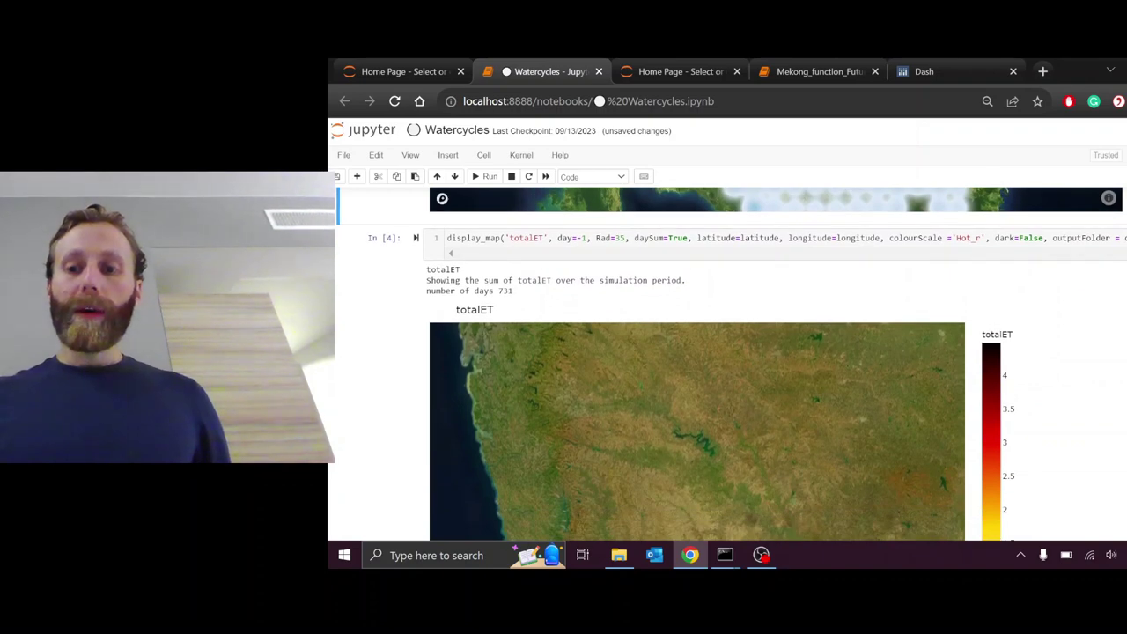
pyautogui.scroll(-2, 730, 361)
pyautogui.scroll(1, 730, 361)
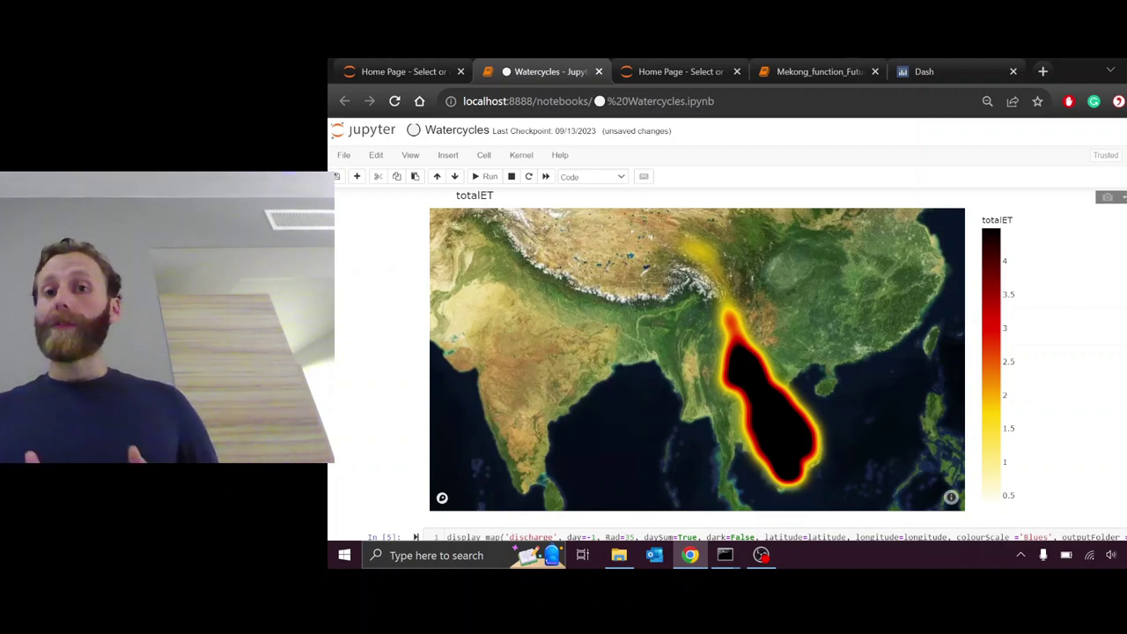
pyautogui.scroll(5, 697, 359)
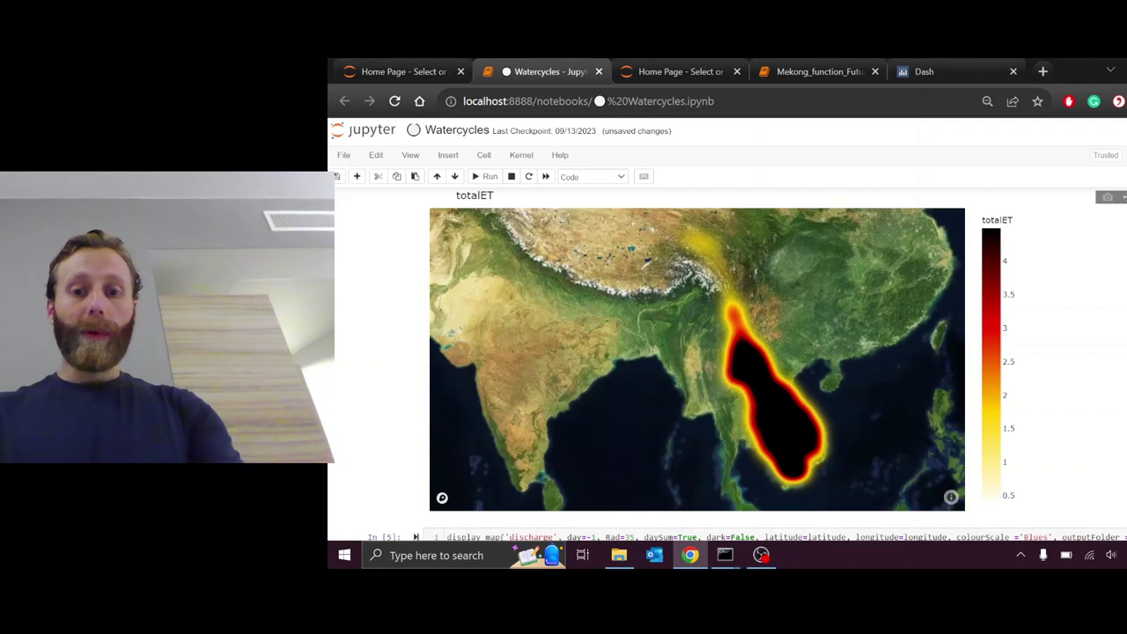
pyautogui.scroll(3, 697, 359)
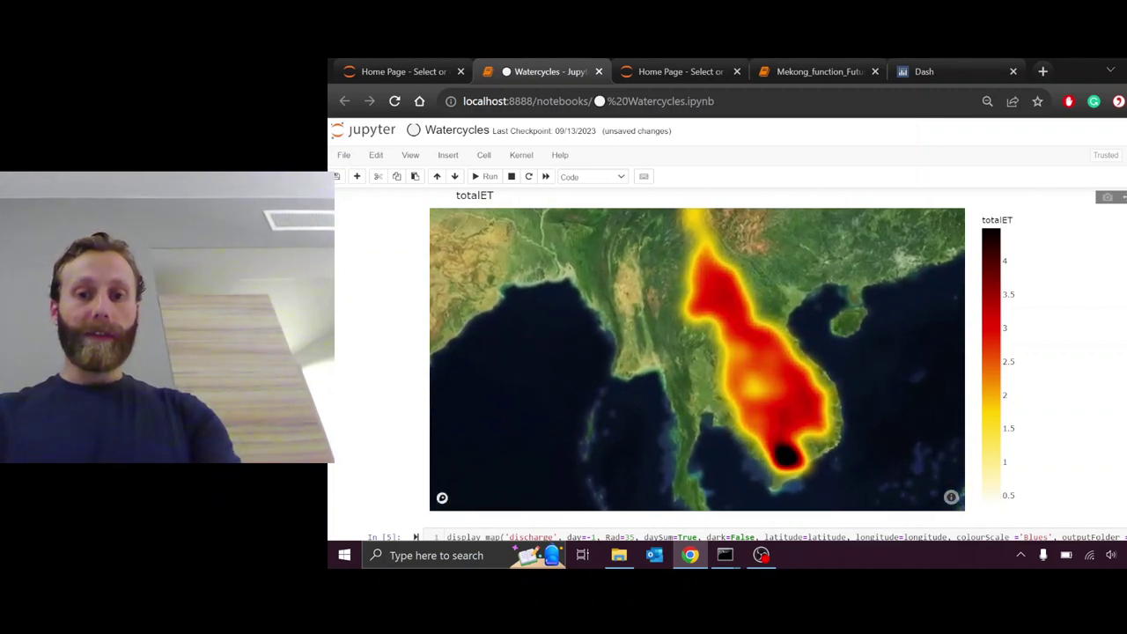
pyautogui.scroll(2, 697, 360)
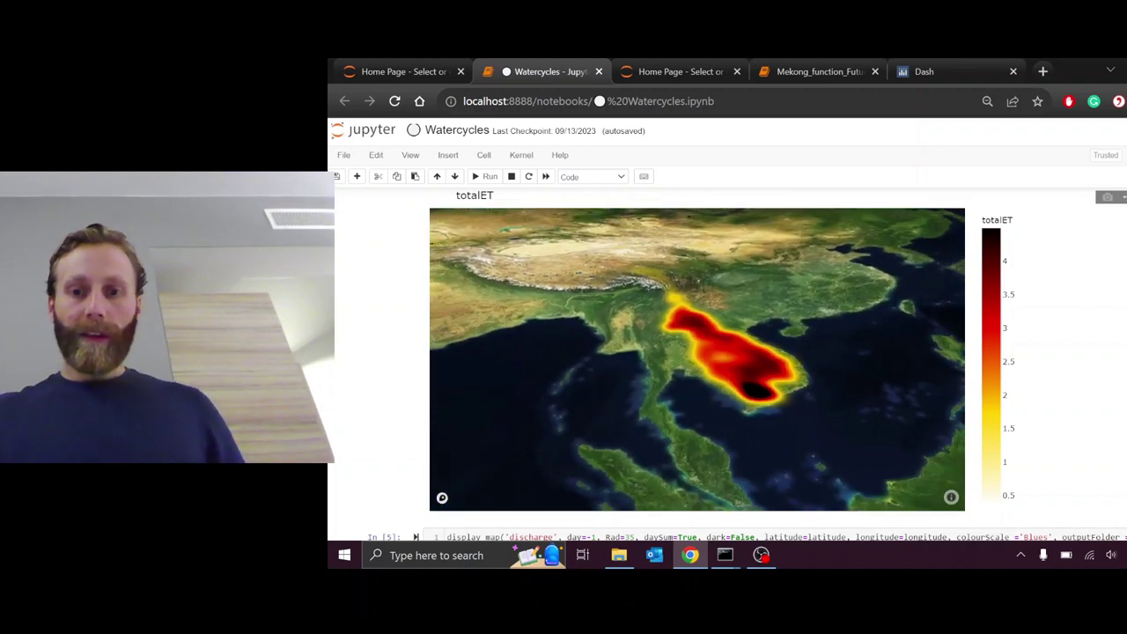
pyautogui.scroll(-5, 695, 352)
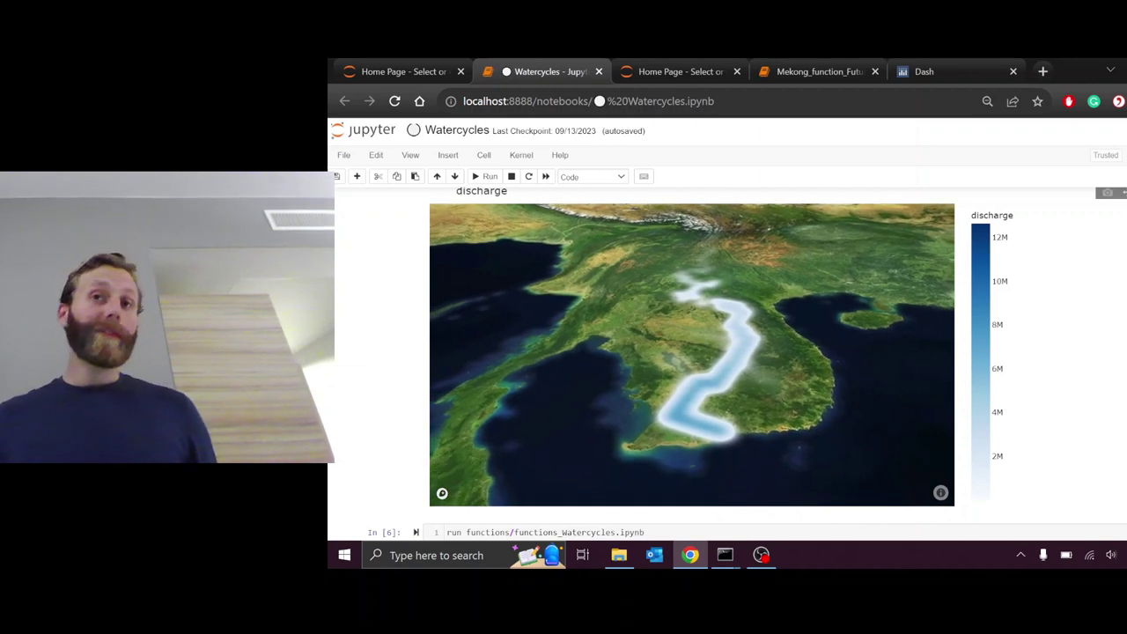
# - Zoom the sunburst out to show Inputs (Rain, Groundwater) and Outputs (Evapotranspiration, Downstream)
pyautogui.scroll(-10, 924, 332)
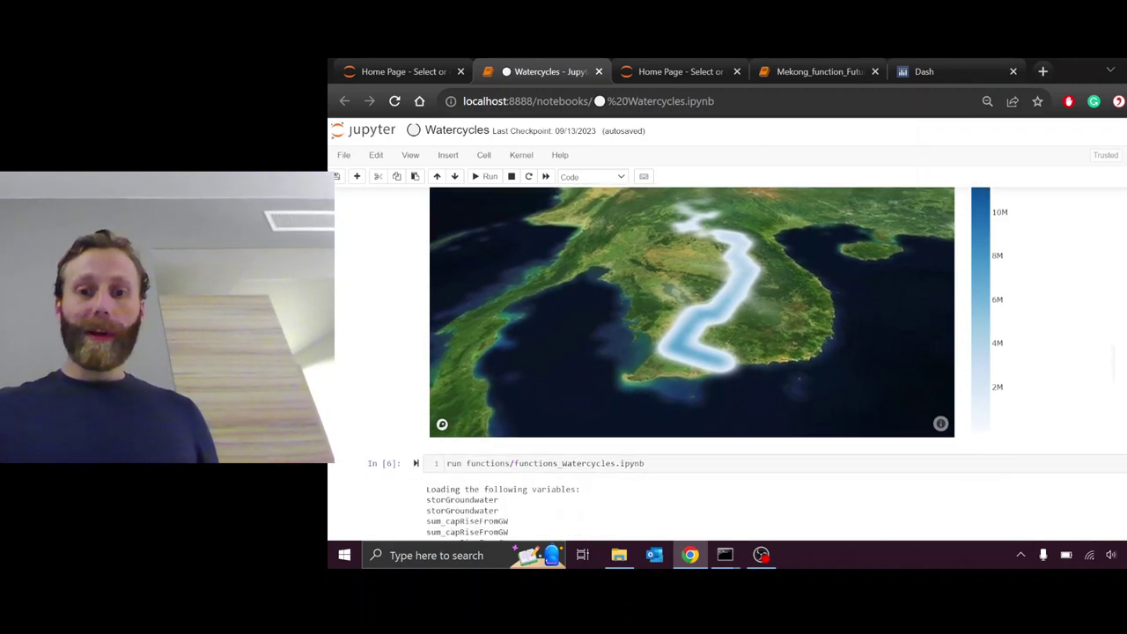
pyautogui.scroll(-15, 774, 363)
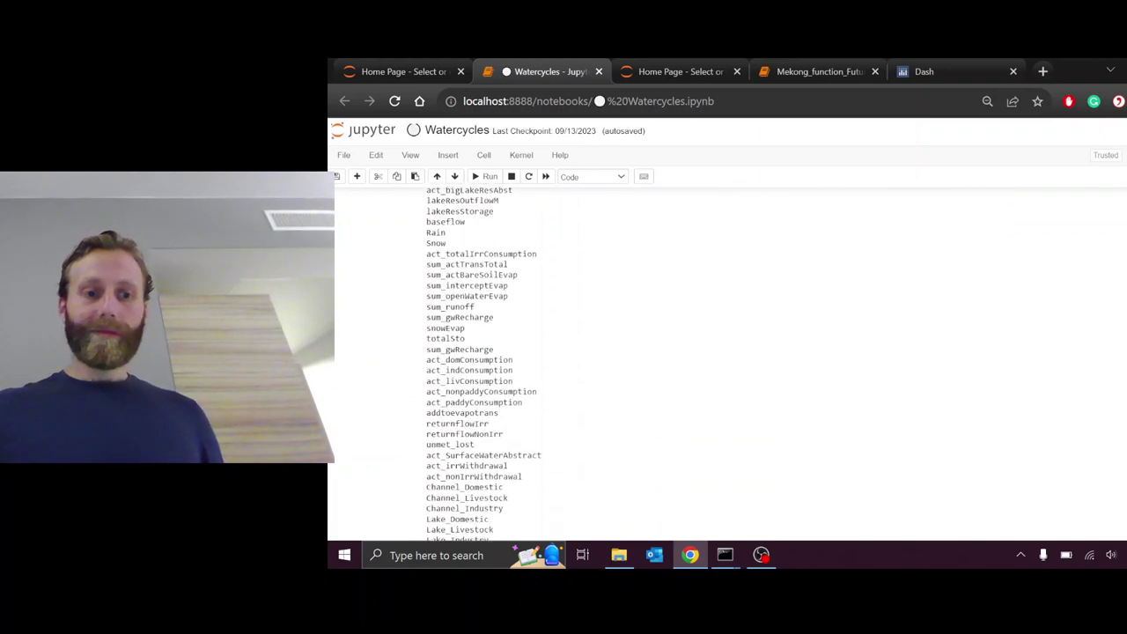
pyautogui.scroll(2, 775, 364)
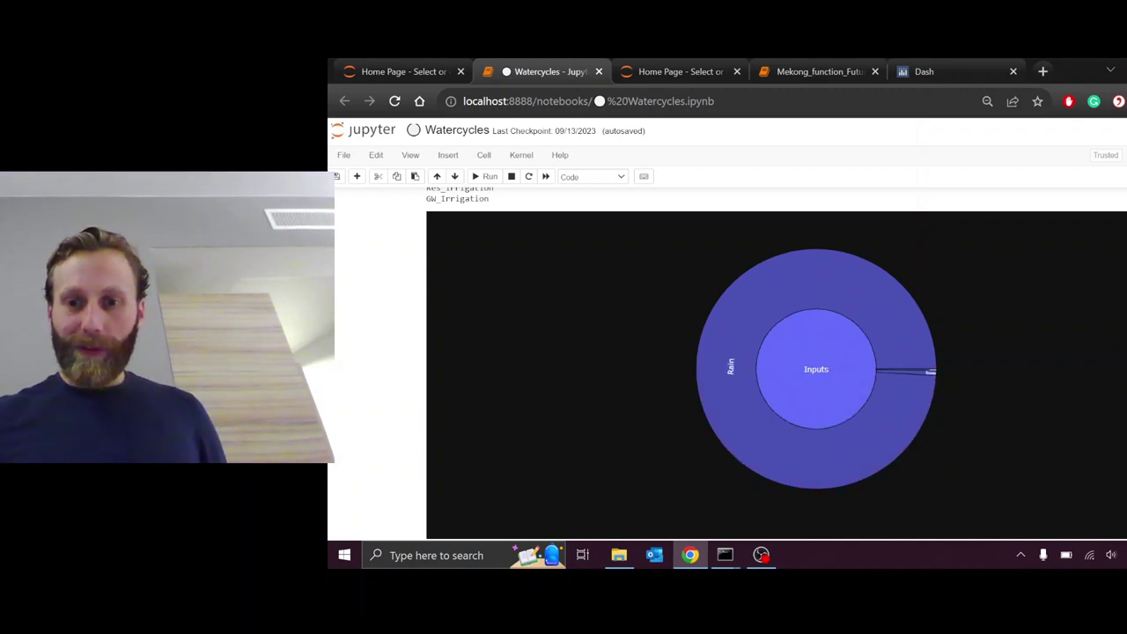
pyautogui.moveTo(931, 376)
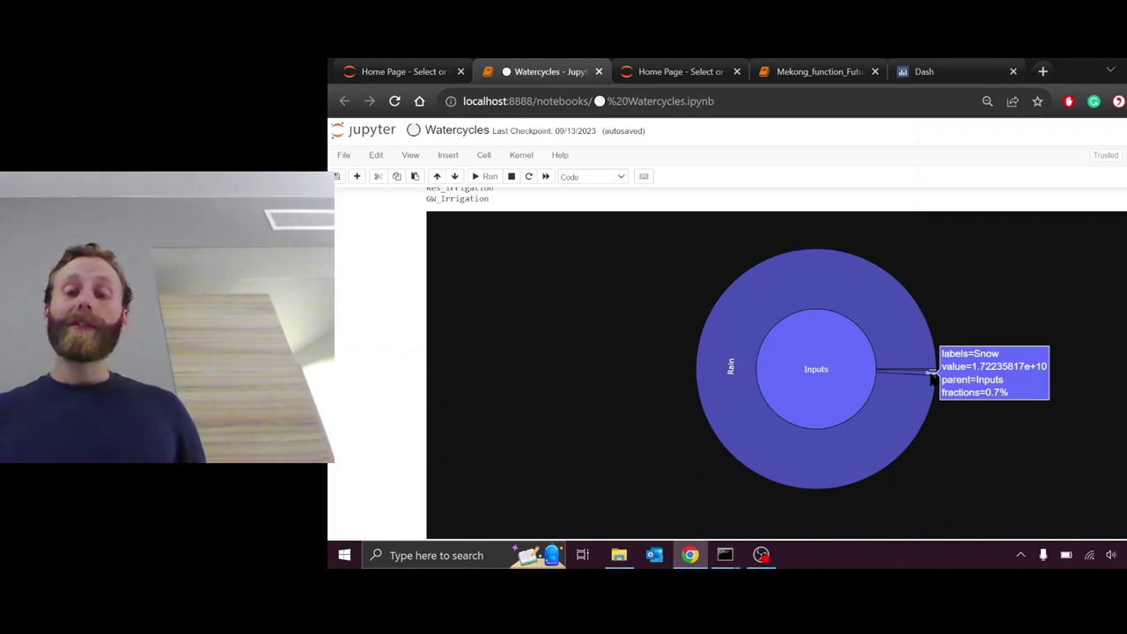
pyautogui.click(815, 369)
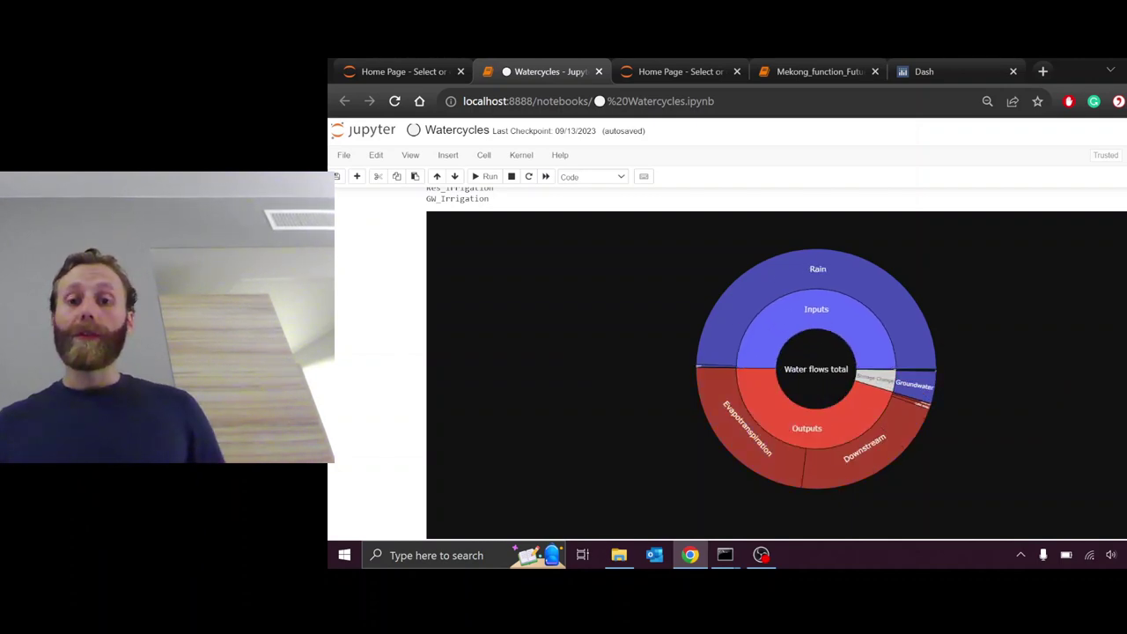
pyautogui.scroll(-1, 1008, 422)
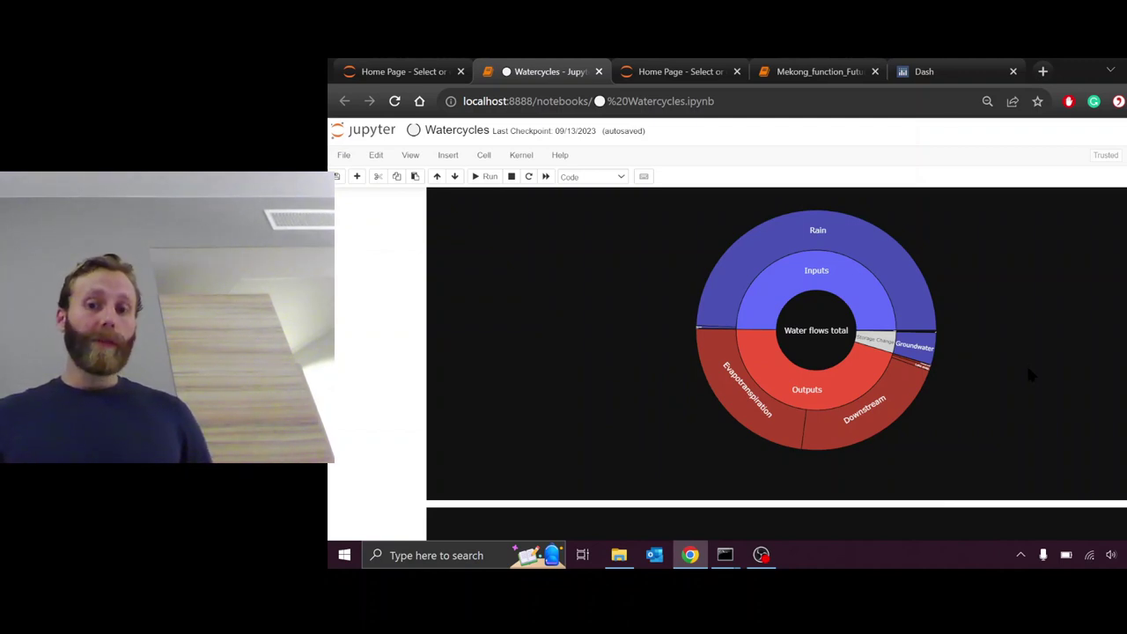
pyautogui.scroll(5, 1028, 373)
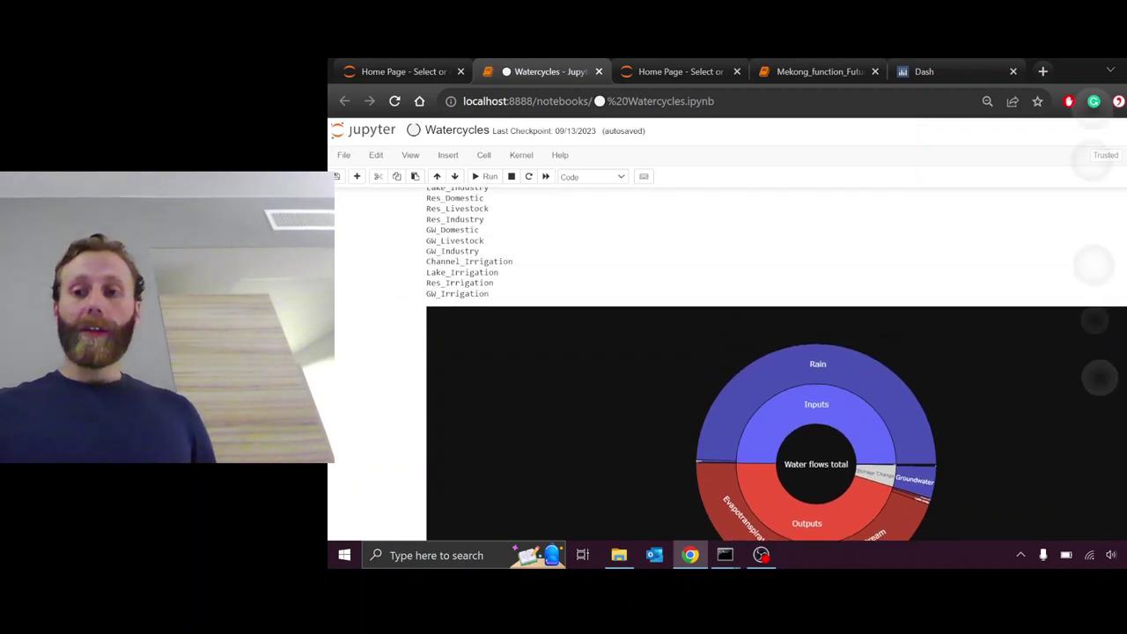
pyautogui.scroll(10, 1028, 374)
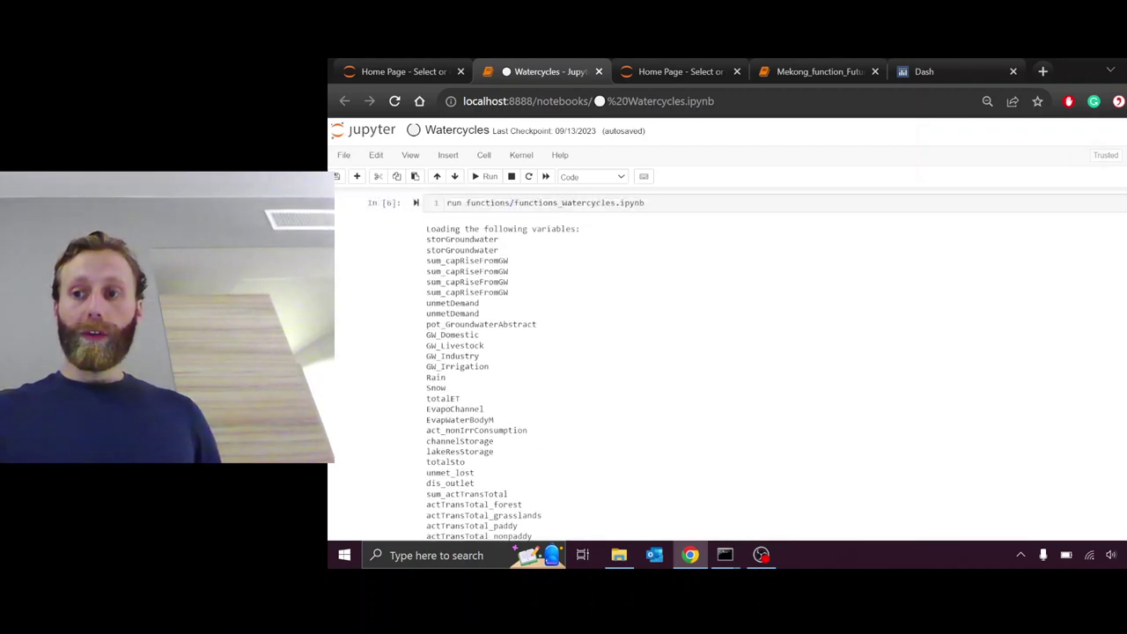
pyautogui.scroll(8, 771, 363)
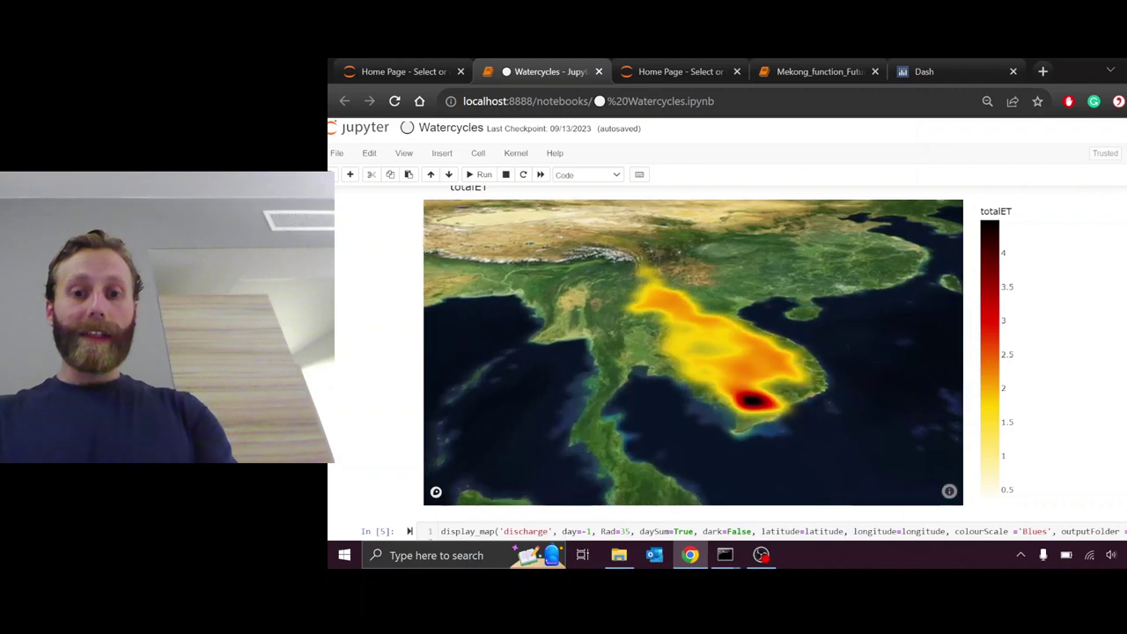
pyautogui.scroll(-3, 727, 361)
pyautogui.scroll(-15, 727, 361)
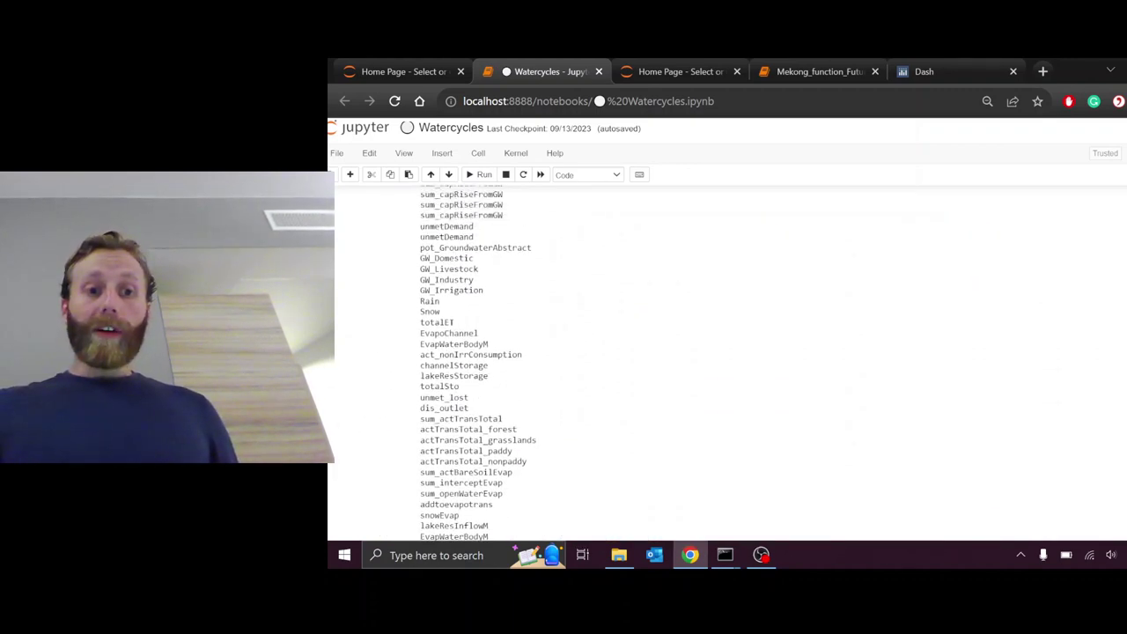
pyautogui.scroll(-10, 727, 361)
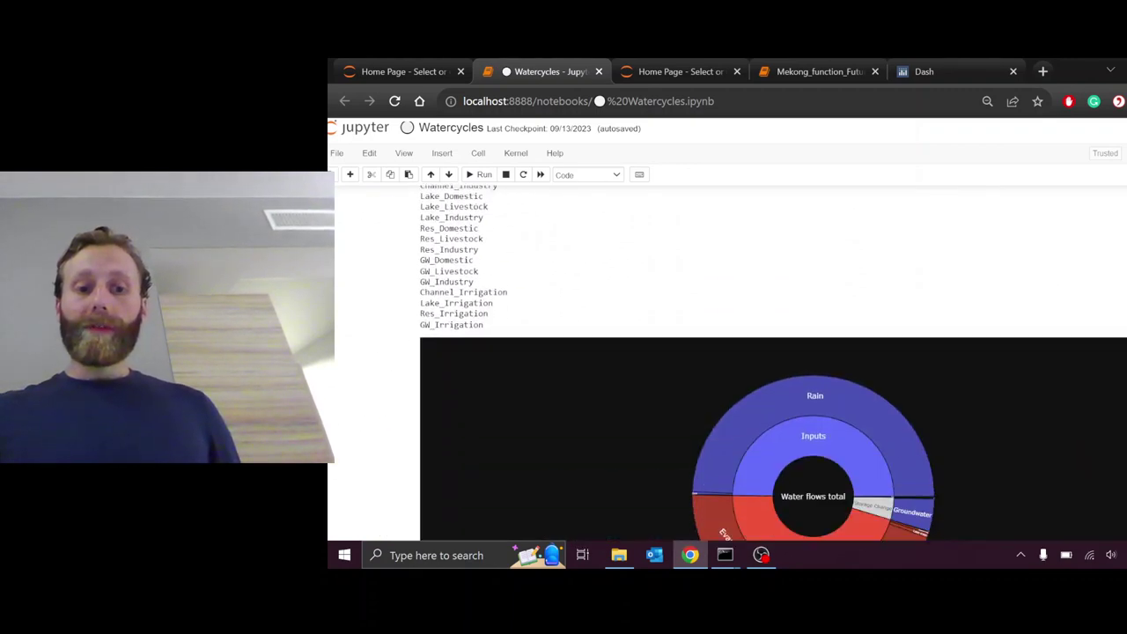
pyautogui.moveTo(884, 353)
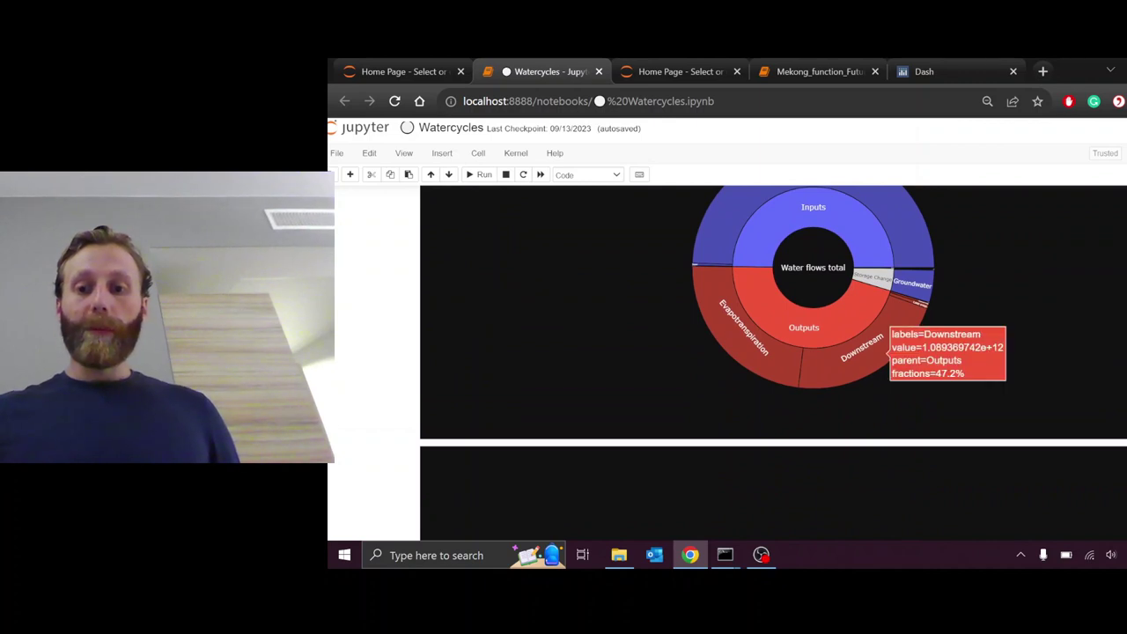
pyautogui.scroll(20, 884, 353)
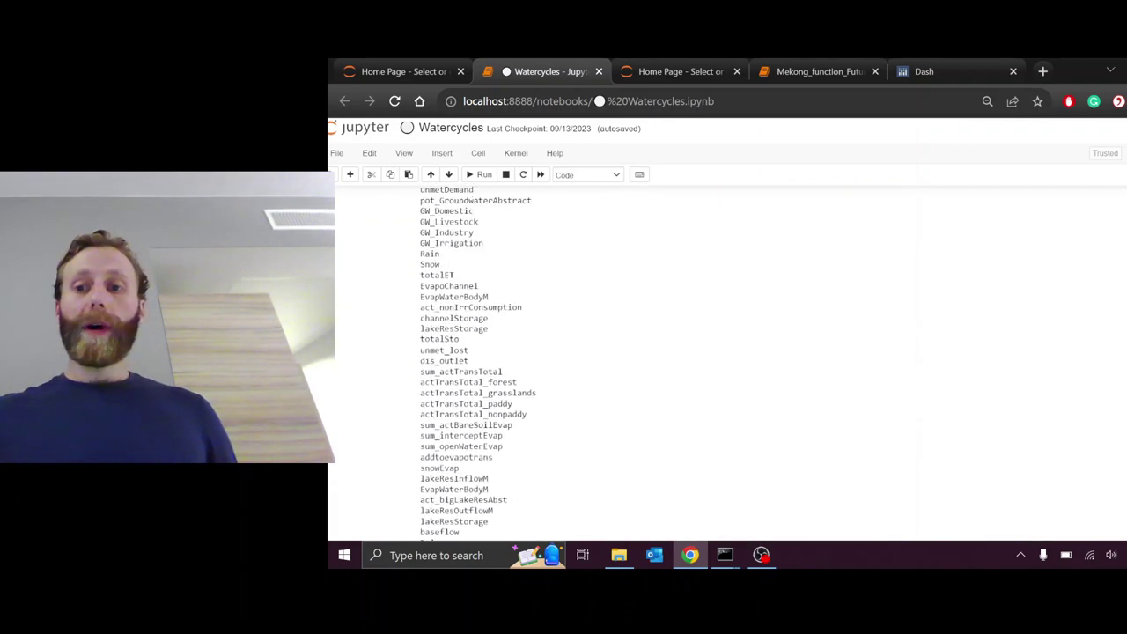
pyautogui.scroll(3, 727, 363)
pyautogui.scroll(-1, 727, 363)
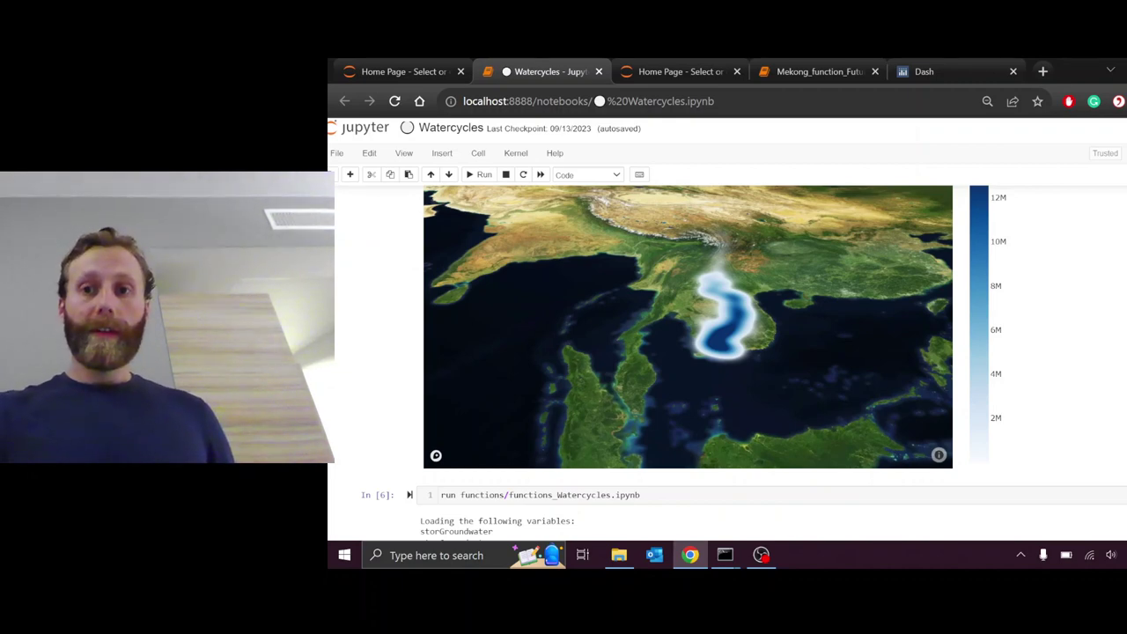
pyautogui.hotkey('ctrl', '5')
# - Zoom the world map into Southeast Asia and select the Mekong basin
pyautogui.scroll(-1, 699, 329)
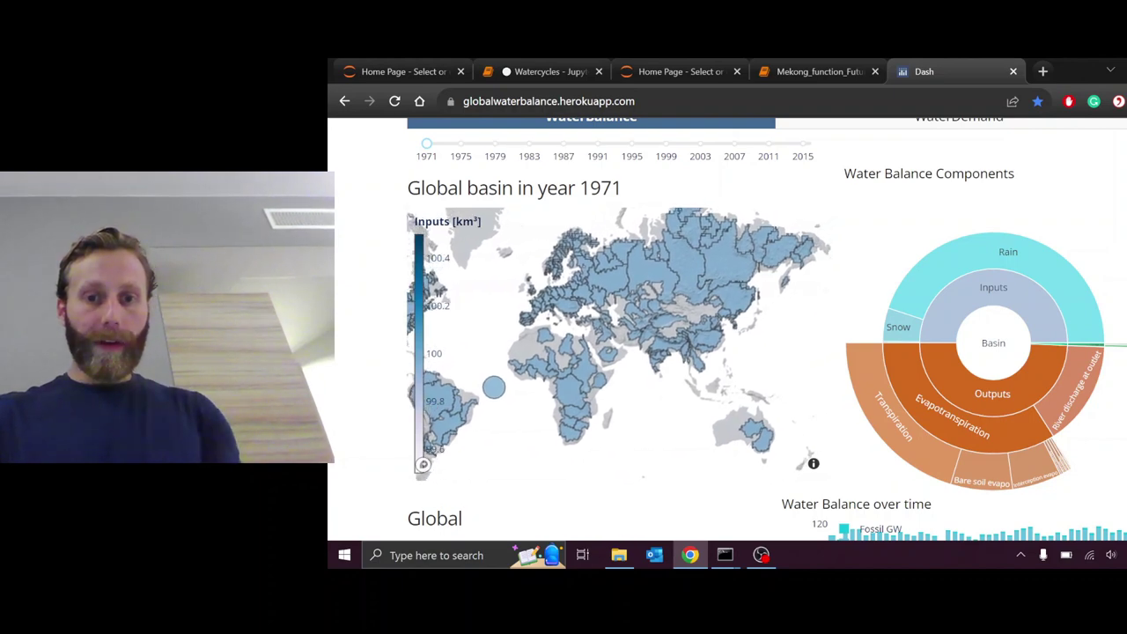
pyautogui.scroll(3, 740, 387)
pyautogui.scroll(4, 660, 347)
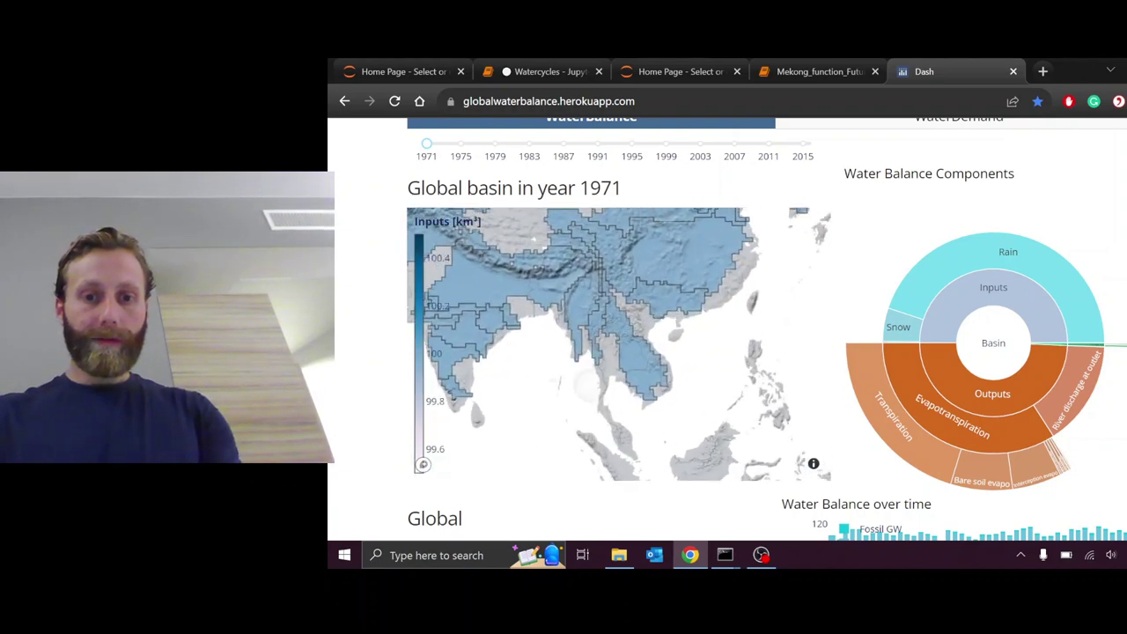
pyautogui.click(630, 334)
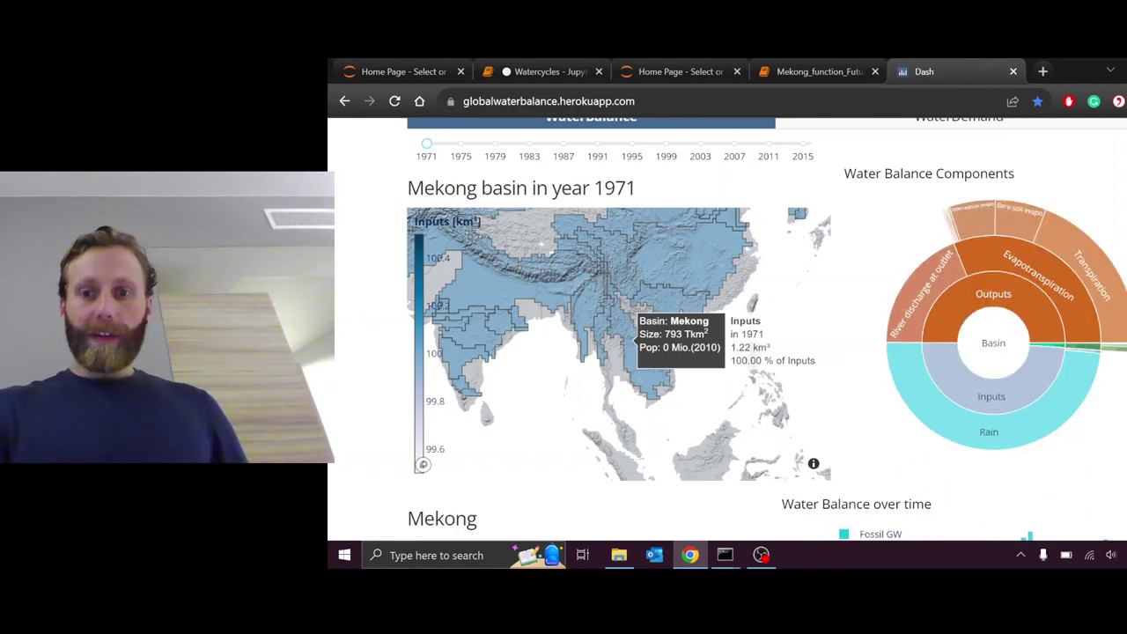
# - Set the dashboard year to 1991, then return to the Watercycles notebook
pyautogui.moveTo(913, 279)
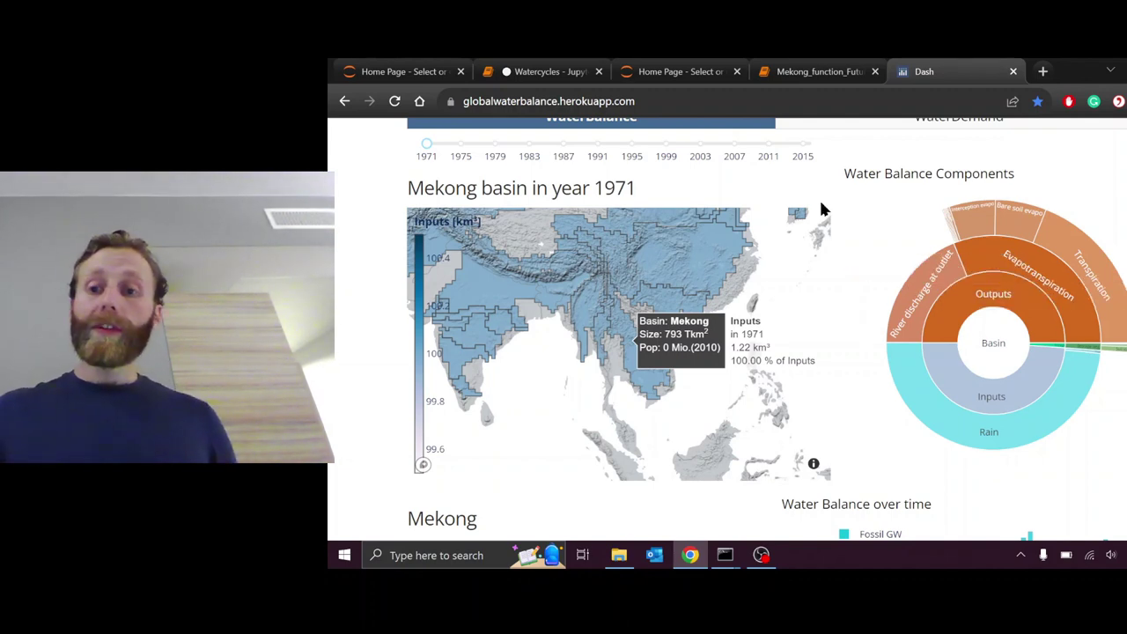
pyautogui.click(766, 142)
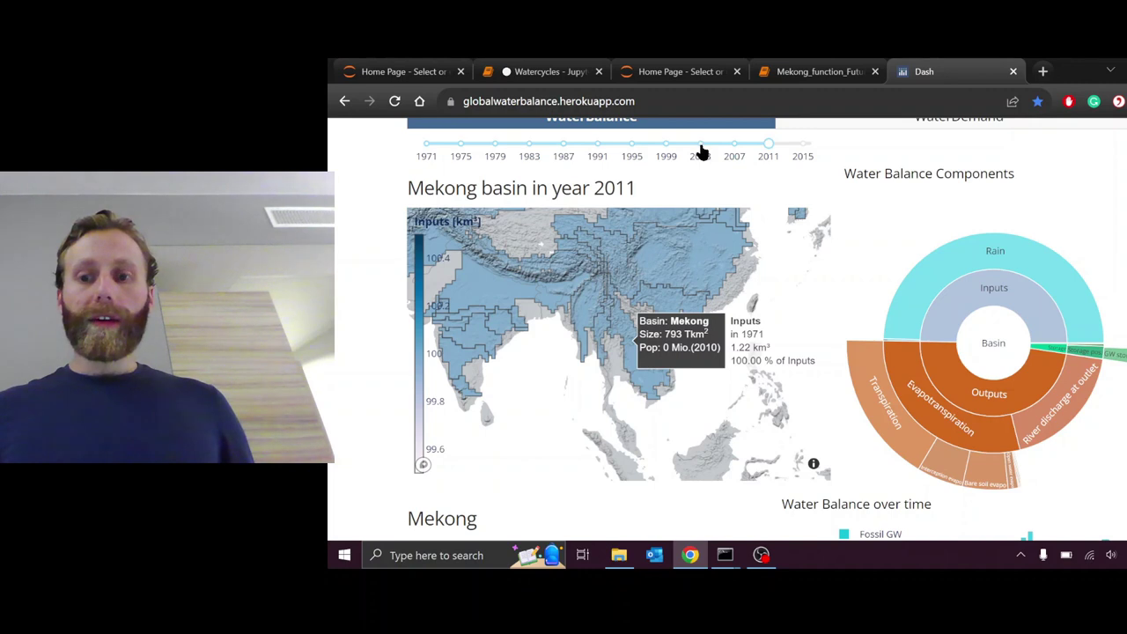
pyautogui.moveTo(1061, 404)
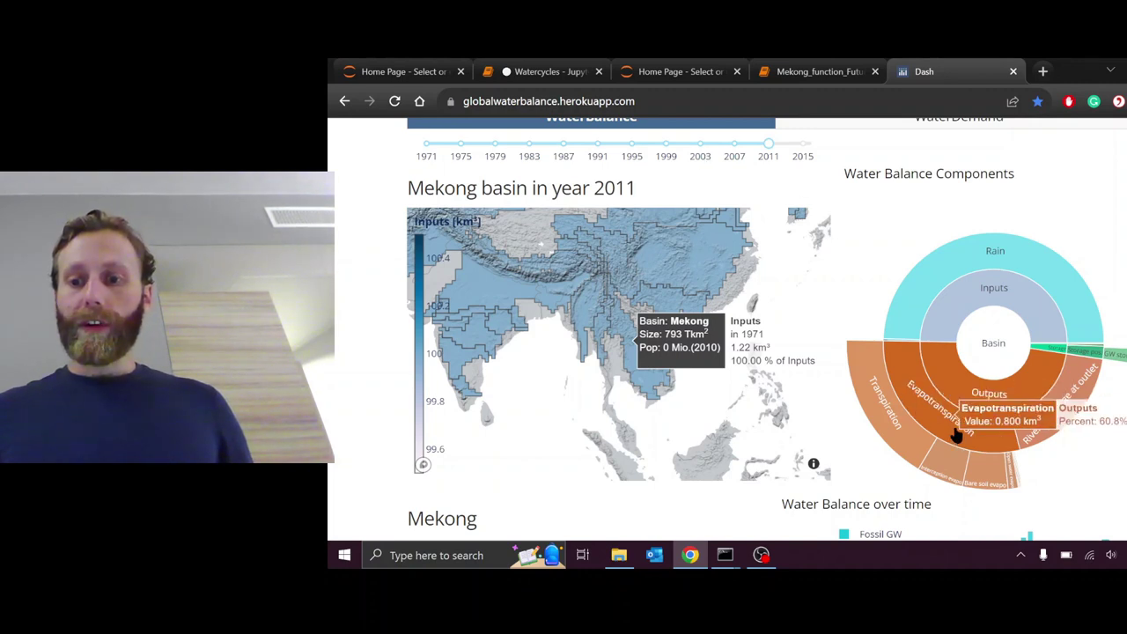
pyautogui.click(666, 143)
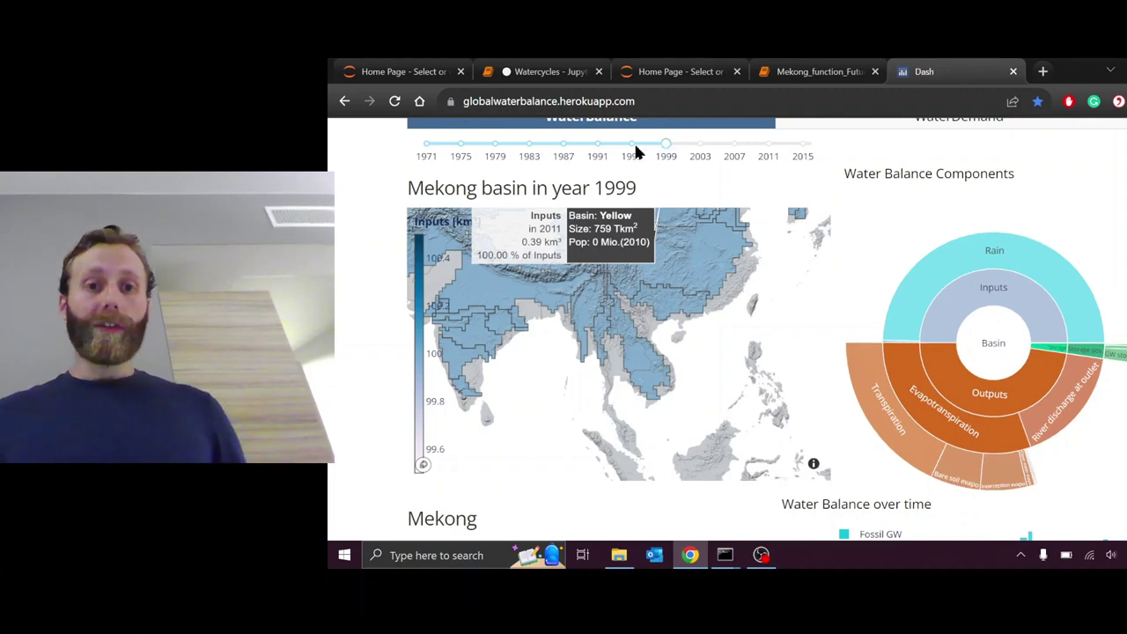
pyautogui.click(637, 144)
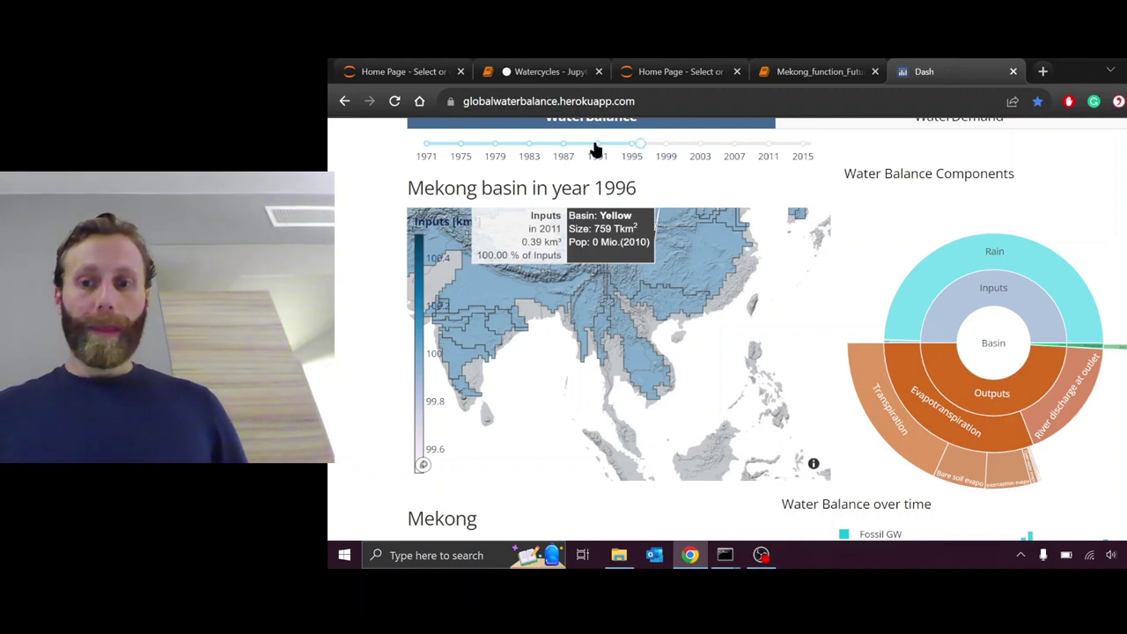
pyautogui.click(595, 143)
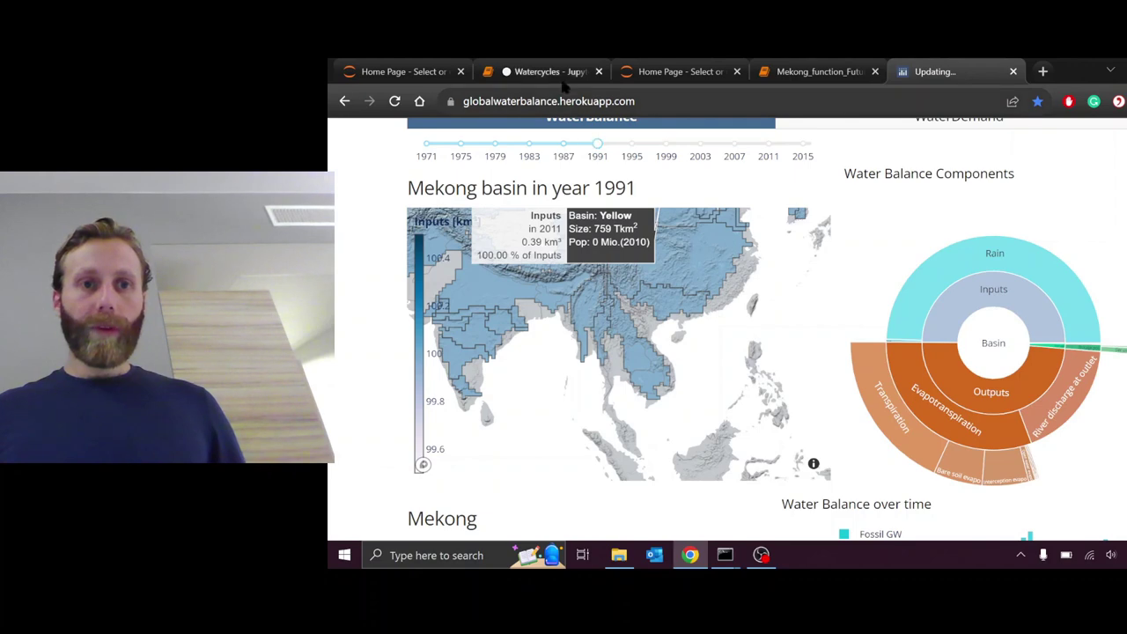
pyautogui.click(546, 72)
# - On the daily Water flows chart, hide the sum of magnitudes, balance and Storage Change traces
pyautogui.scroll(-10, 727, 361)
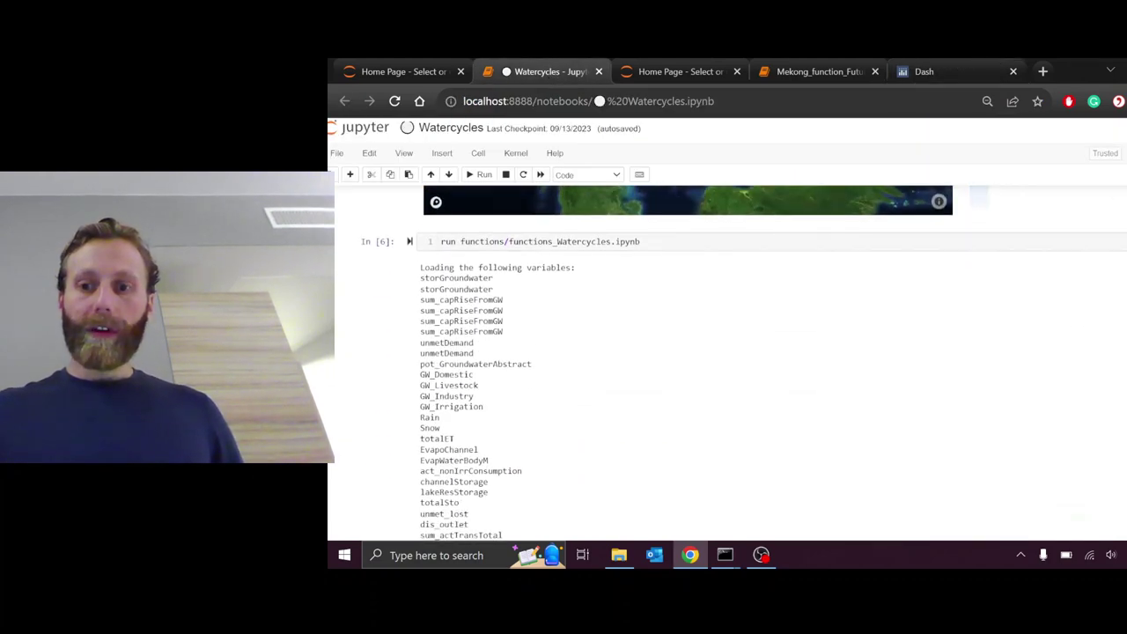
pyautogui.scroll(-10, 773, 361)
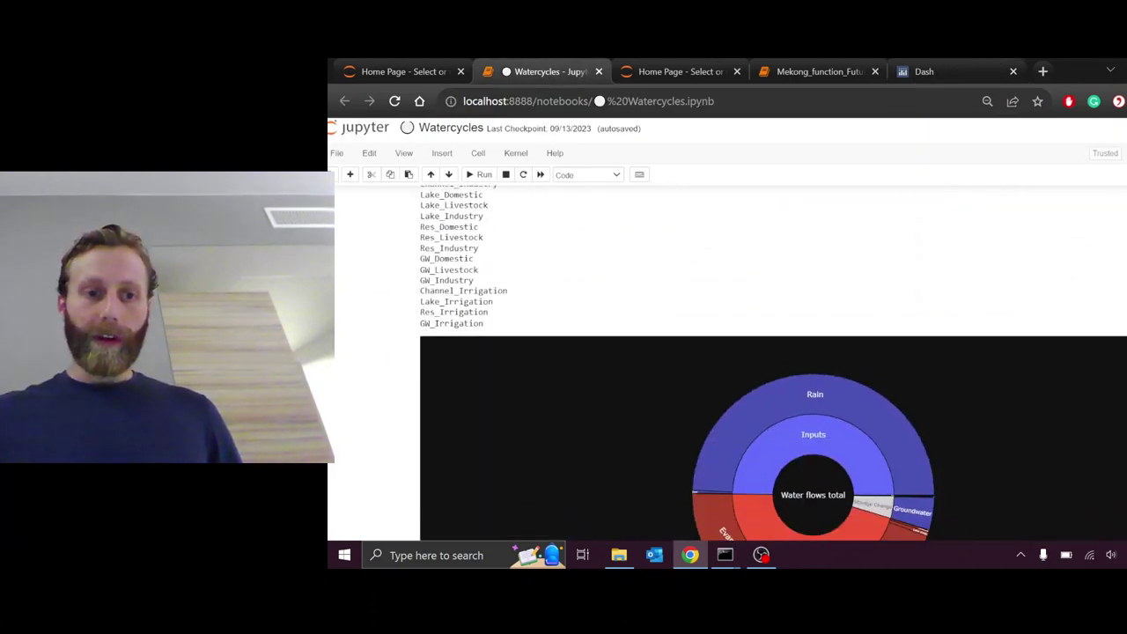
pyautogui.scroll(-10, 773, 361)
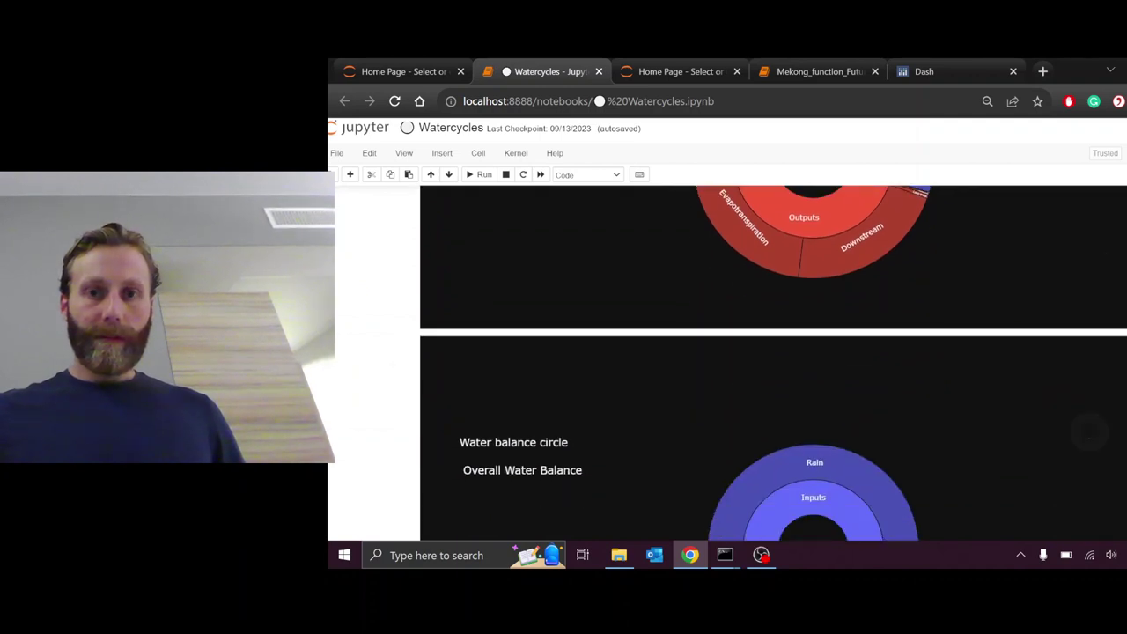
pyautogui.scroll(-10, 773, 361)
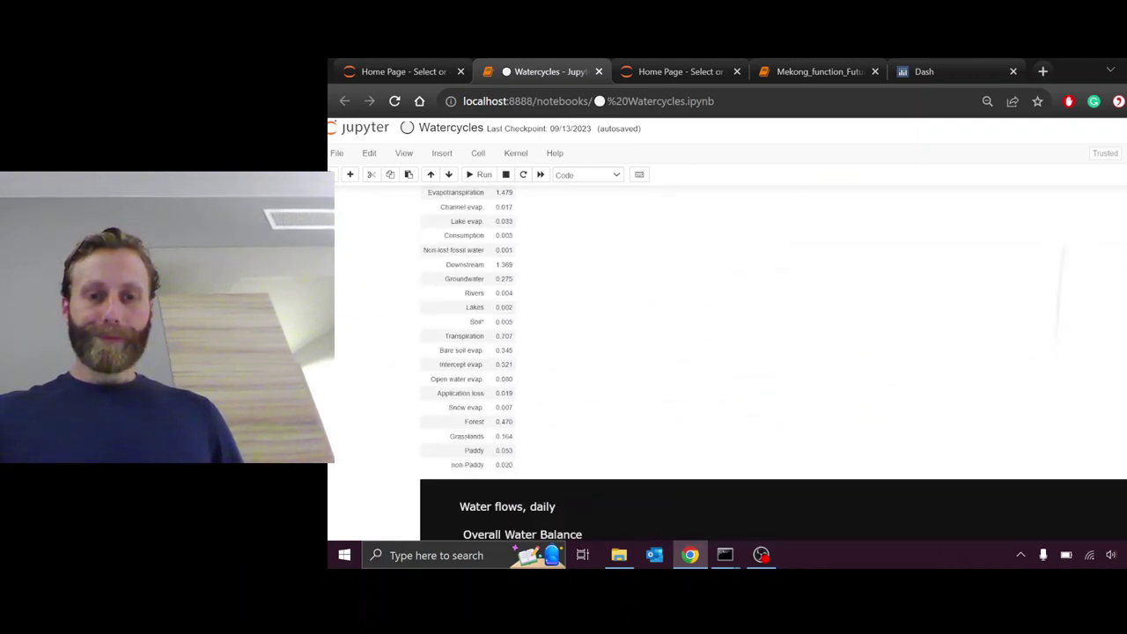
pyautogui.scroll(-1, 773, 361)
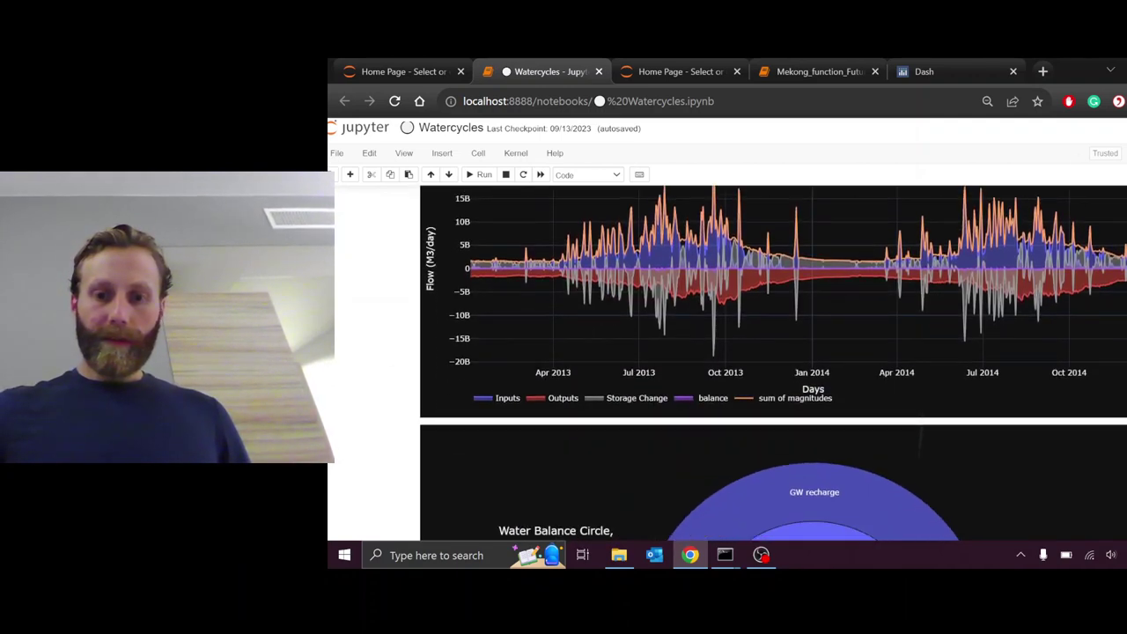
pyautogui.click(747, 393)
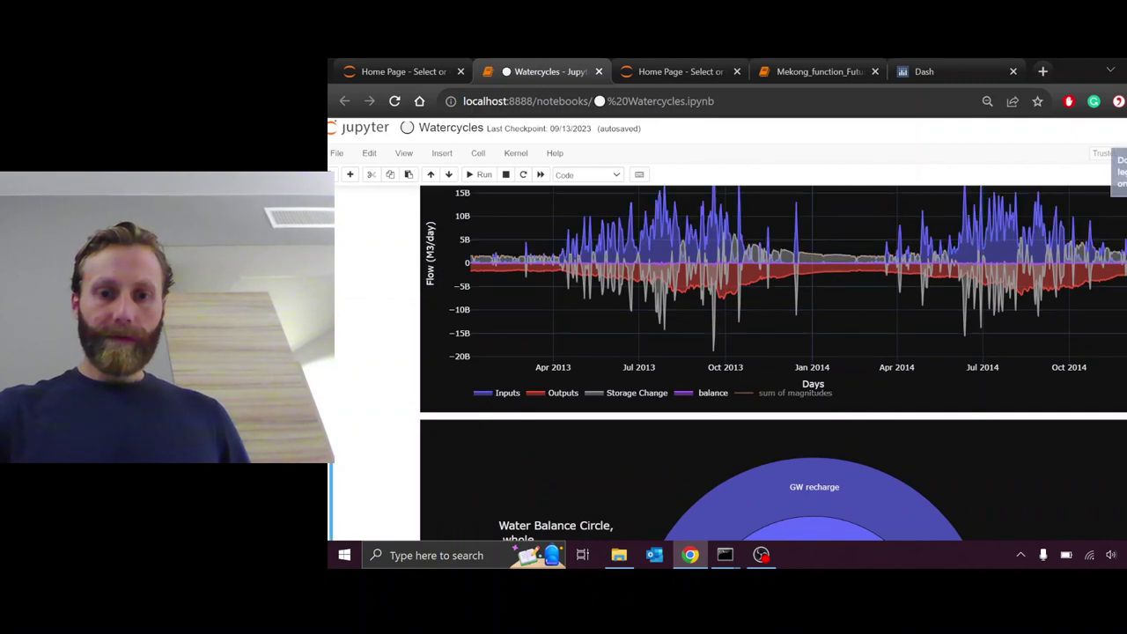
pyautogui.click(696, 392)
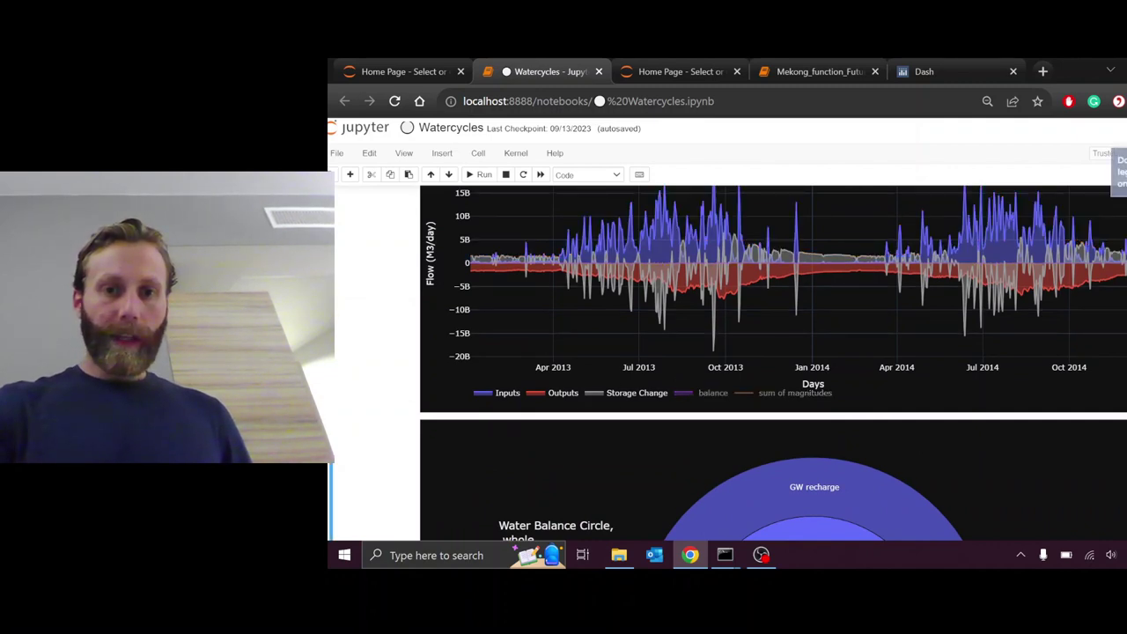
pyautogui.click(629, 393)
# - Scroll to frame the Overall Water Balance chart title with only Inputs and Outputs showing
pyautogui.scroll(1, 772, 361)
pyautogui.scroll(1, 773, 352)
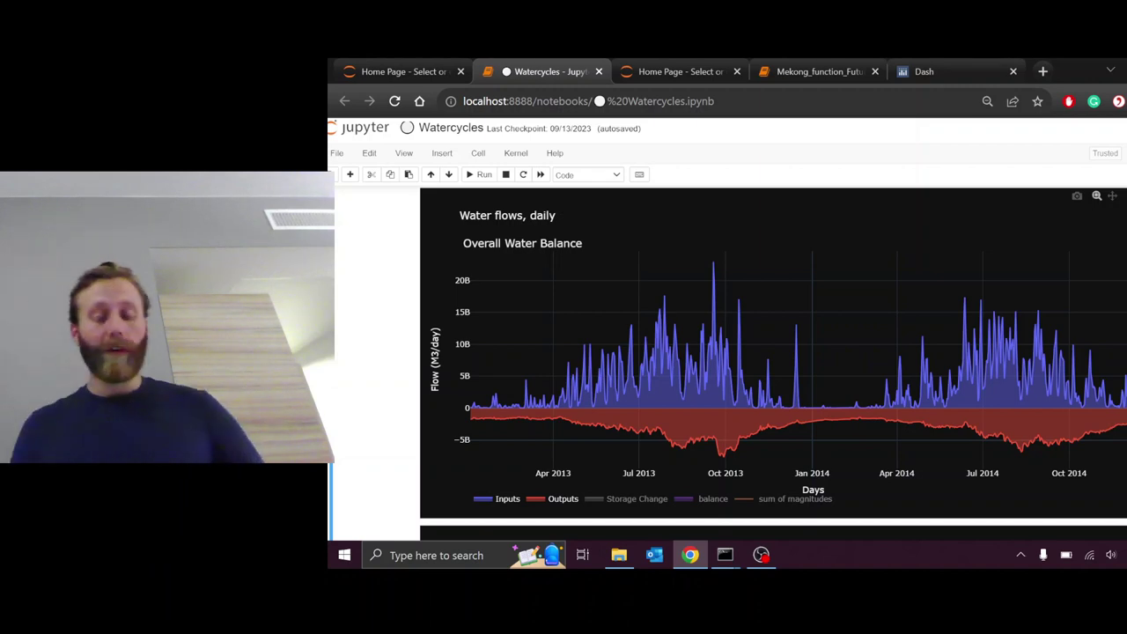
pyautogui.scroll(-1, 773, 352)
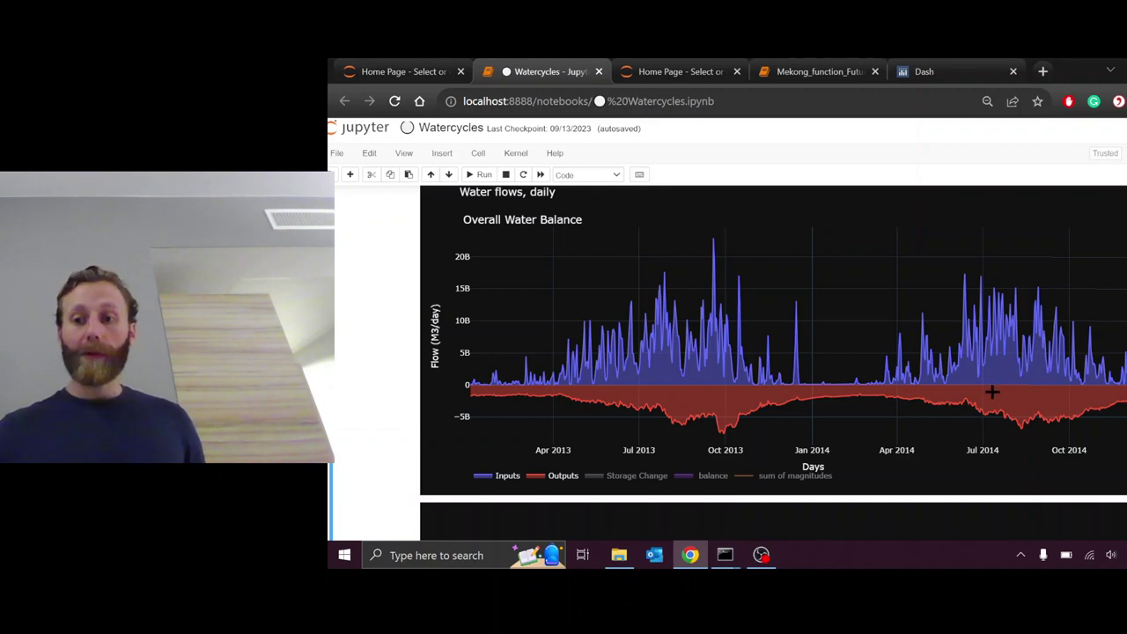
pyautogui.scroll(-1, 992, 392)
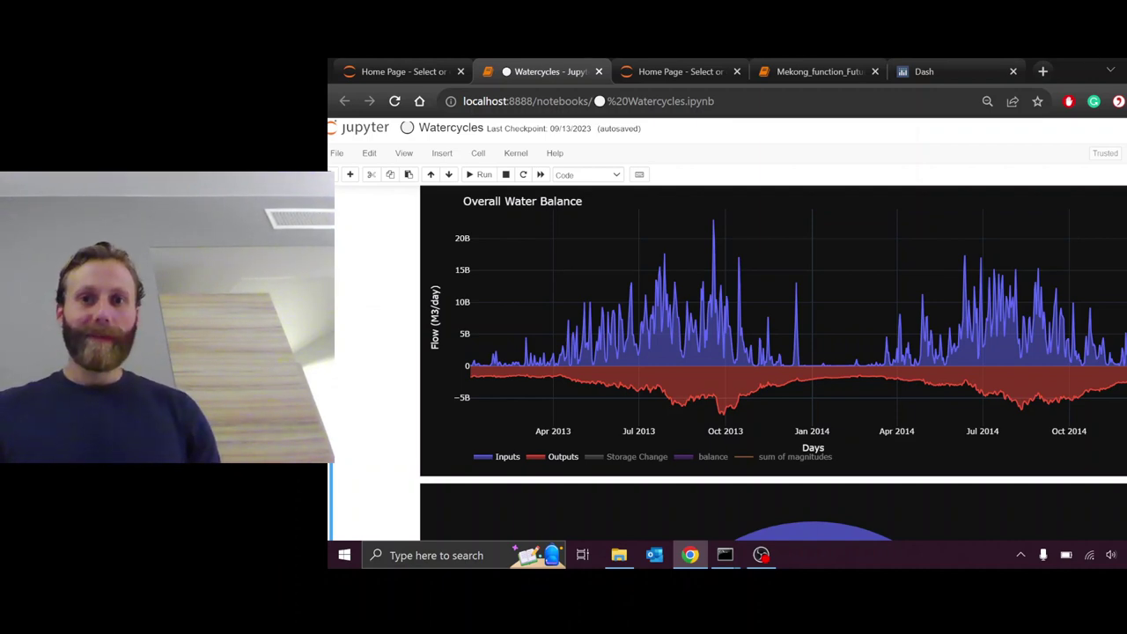
# - Switch to Mekong_function_Future_trajectories and scroll past the code to 'Mekong: Availability annually'
pyautogui.click(815, 71)
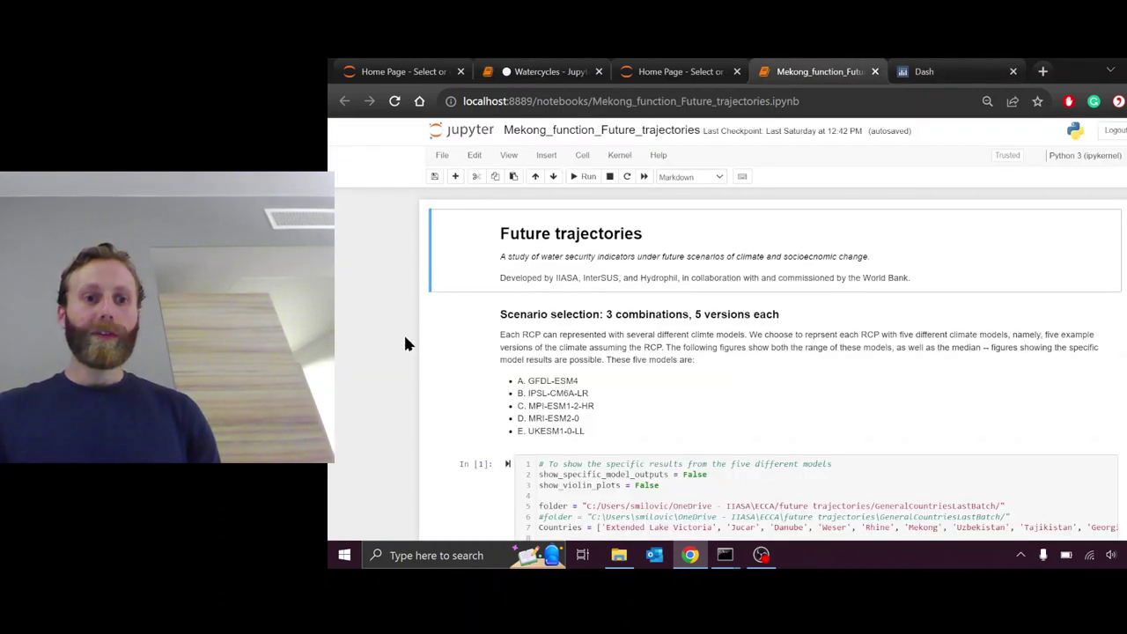
pyautogui.scroll(-10, 407, 343)
pyautogui.scroll(-10, 405, 343)
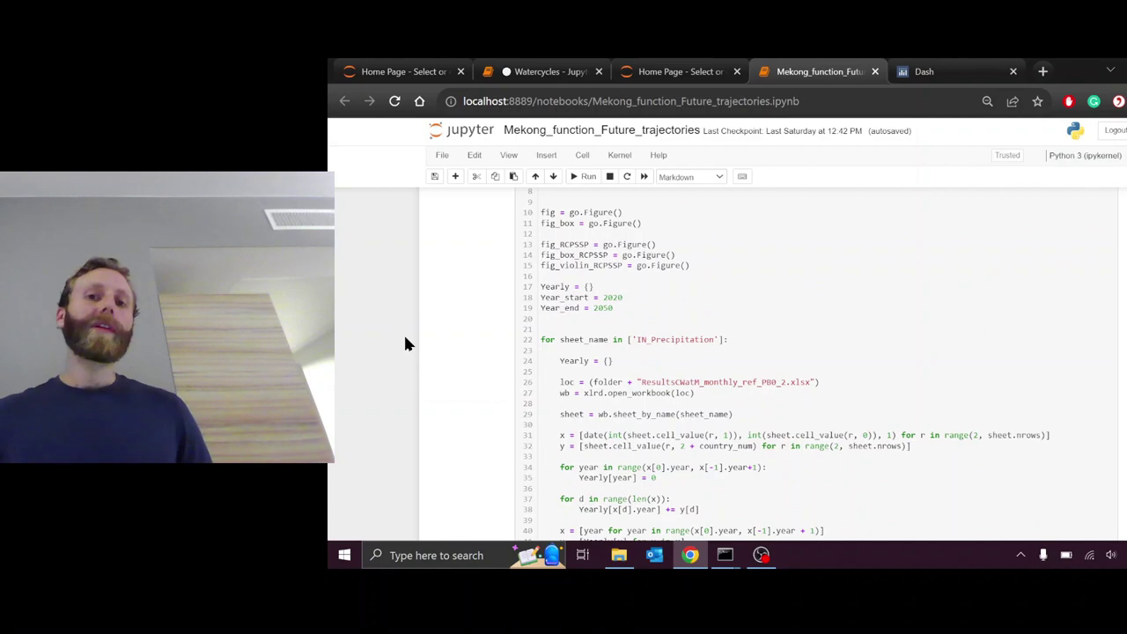
pyautogui.scroll(-10, 405, 343)
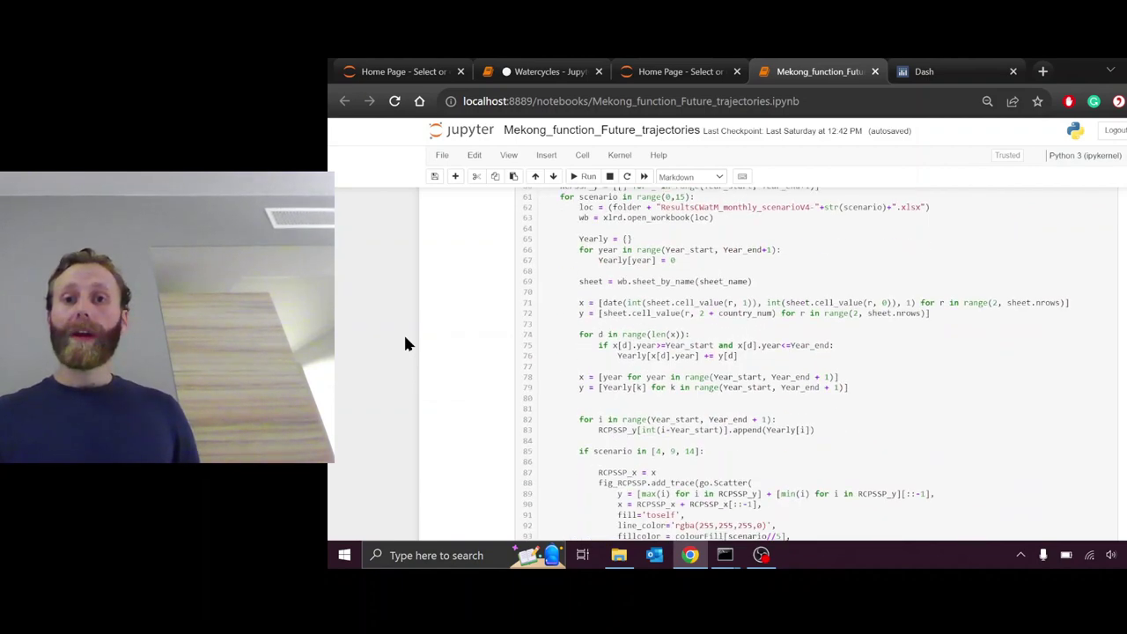
pyautogui.scroll(-15, 405, 341)
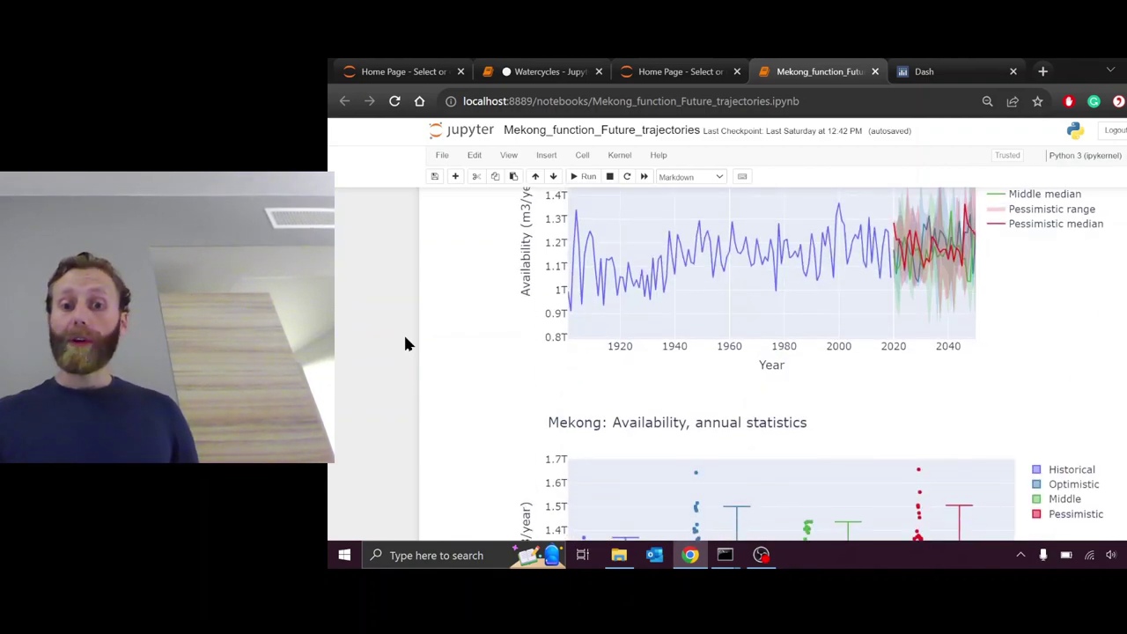
pyautogui.scroll(1, 403, 339)
pyautogui.rightClick(402, 393)
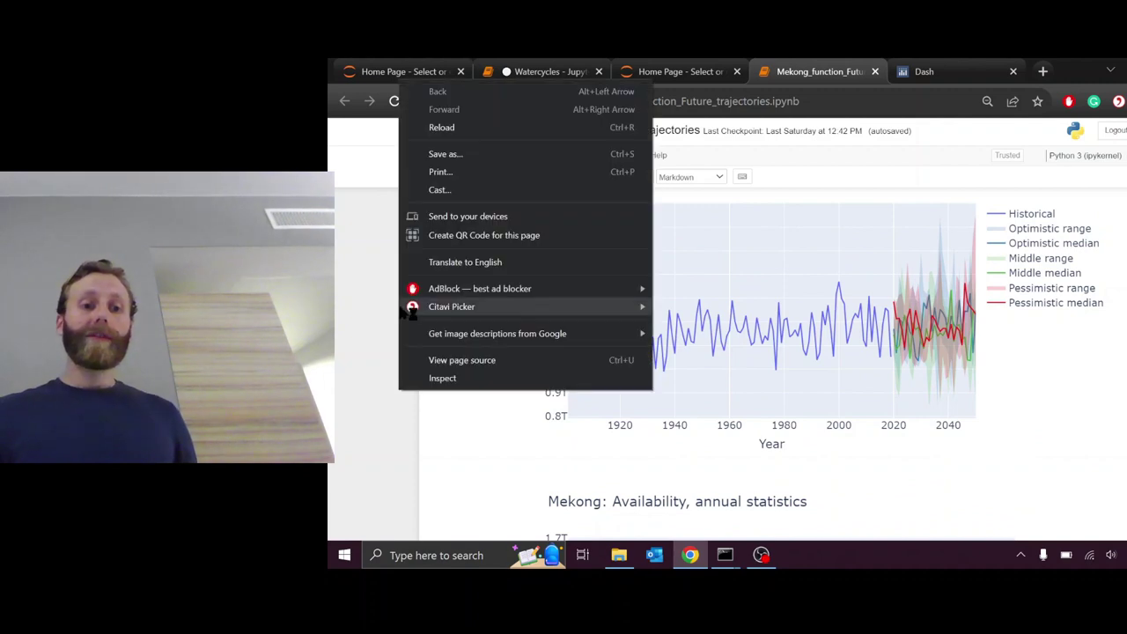
pyautogui.click(367, 297)
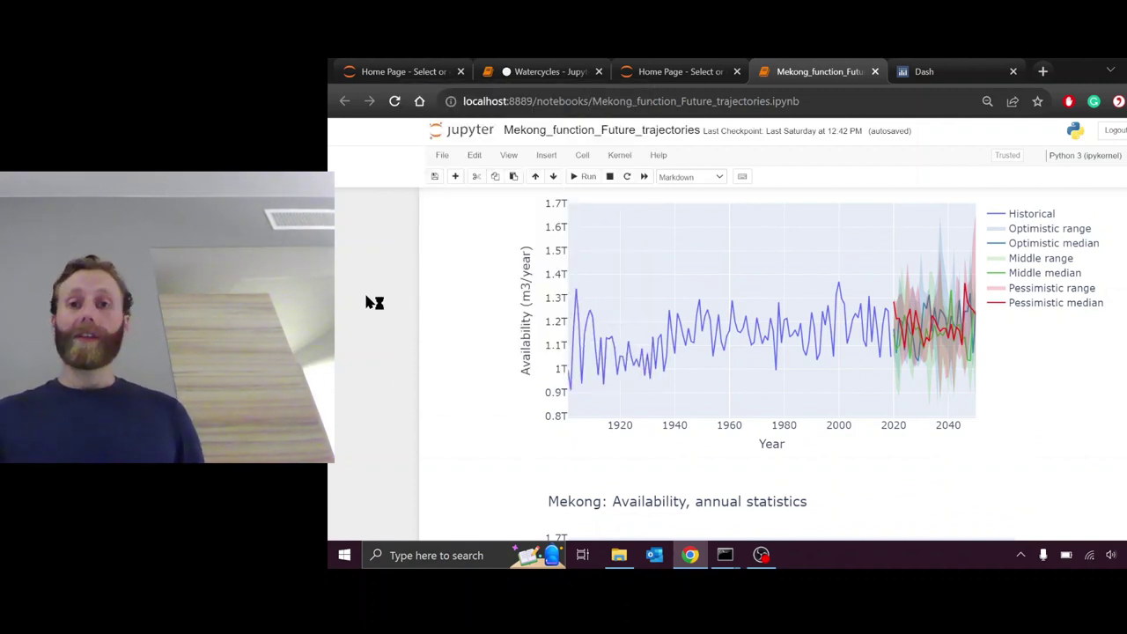
pyautogui.scroll(1, 368, 301)
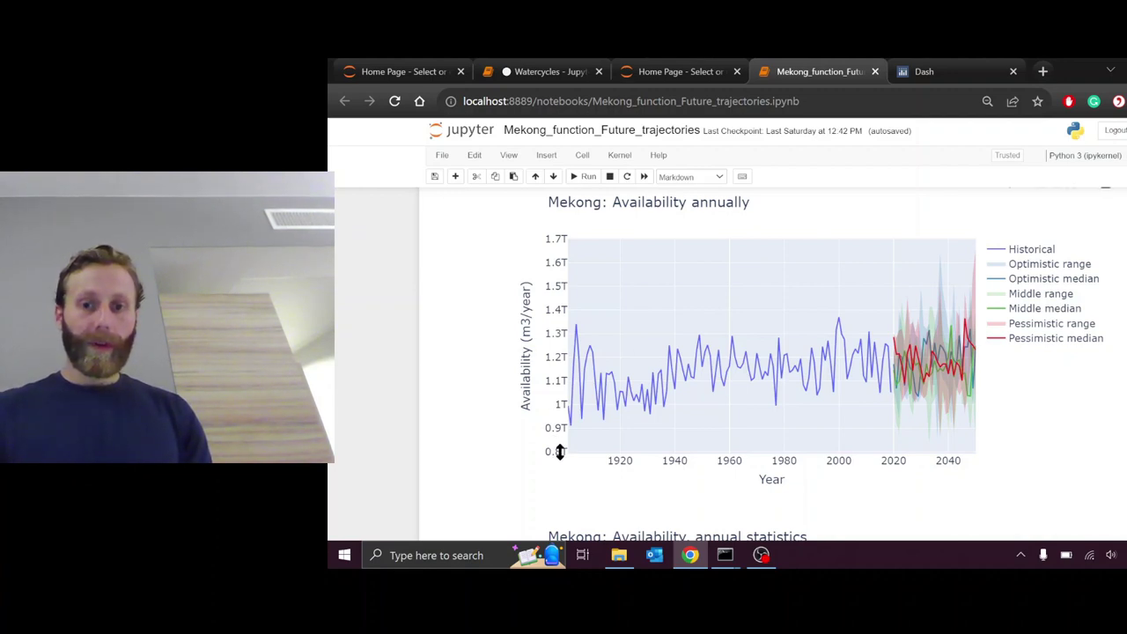
# - Drag the availability y-axis bottom down toward zero and select the plot's cell
pyautogui.moveTo(560, 452); pyautogui.dragTo(552, 347)
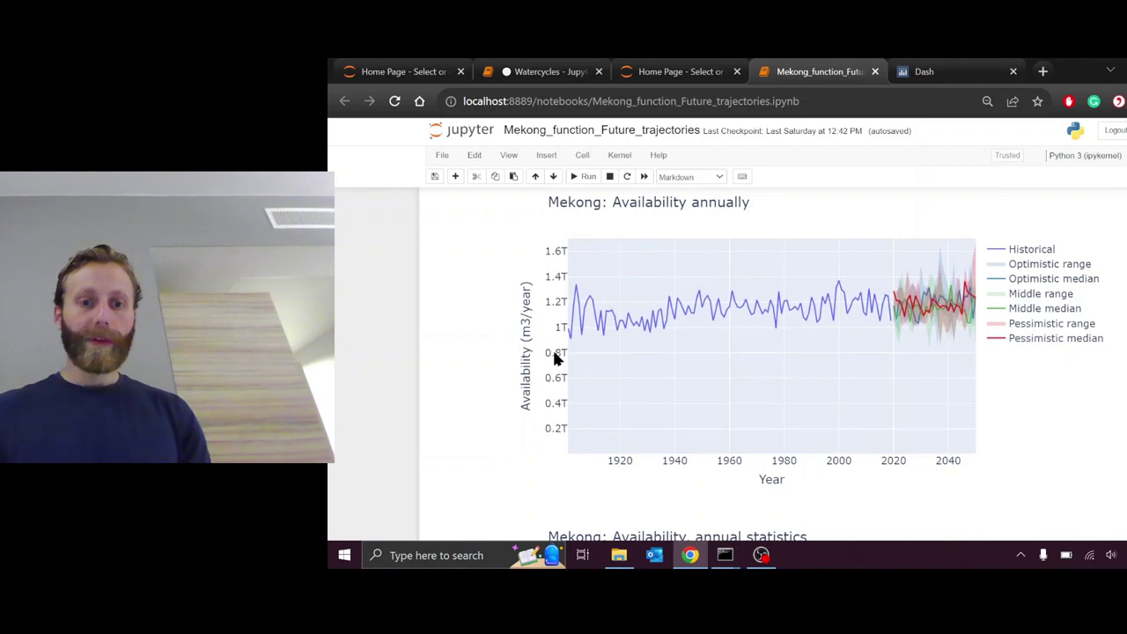
pyautogui.click(963, 314)
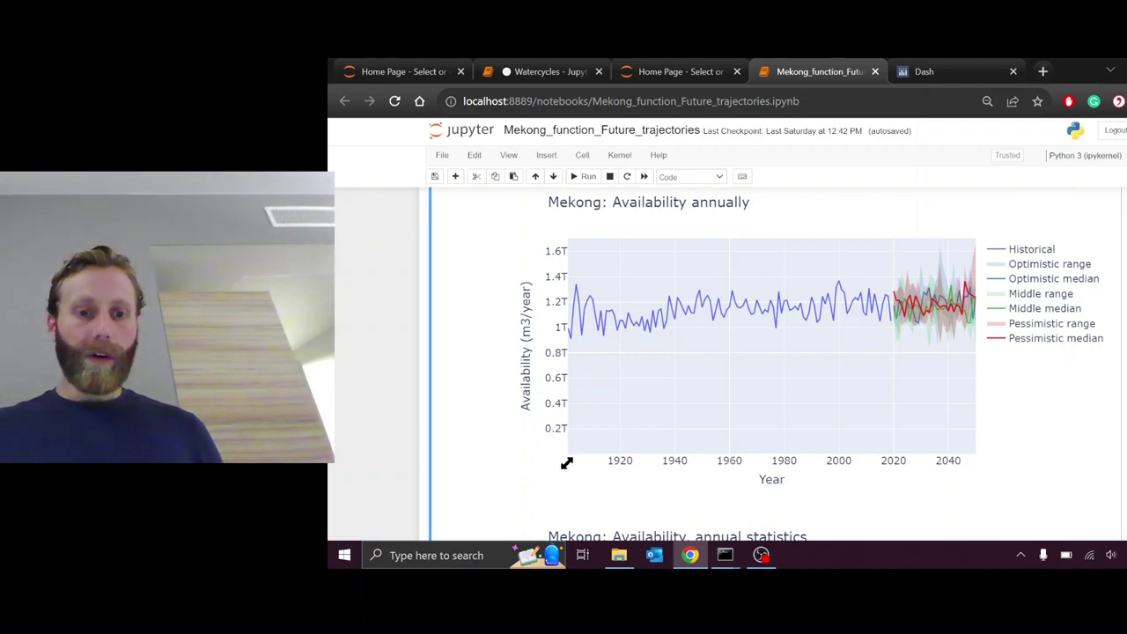
pyautogui.moveTo(571, 460); pyautogui.dragTo(475, 455)
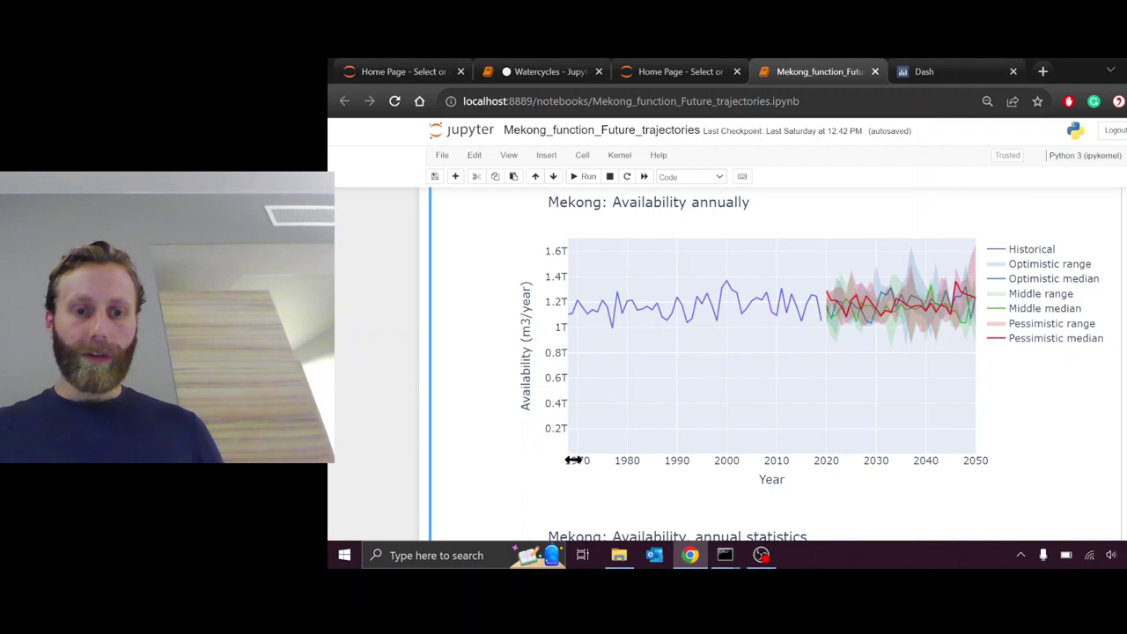
pyautogui.moveTo(566, 461); pyautogui.dragTo(535, 463)
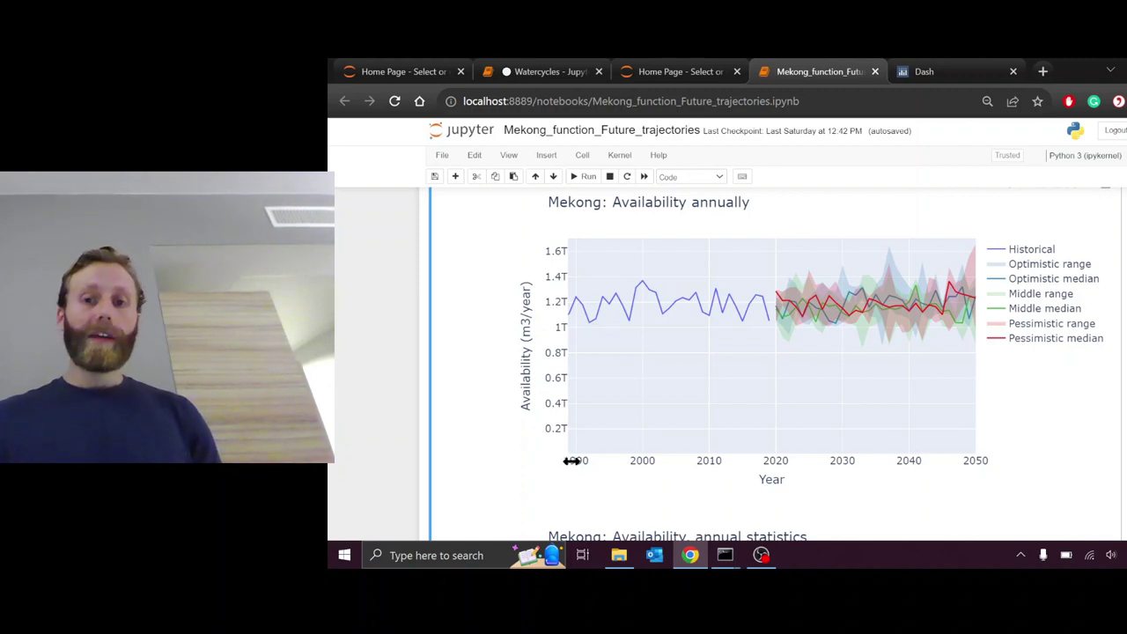
pyautogui.moveTo(573, 460); pyautogui.dragTo(810, 474)
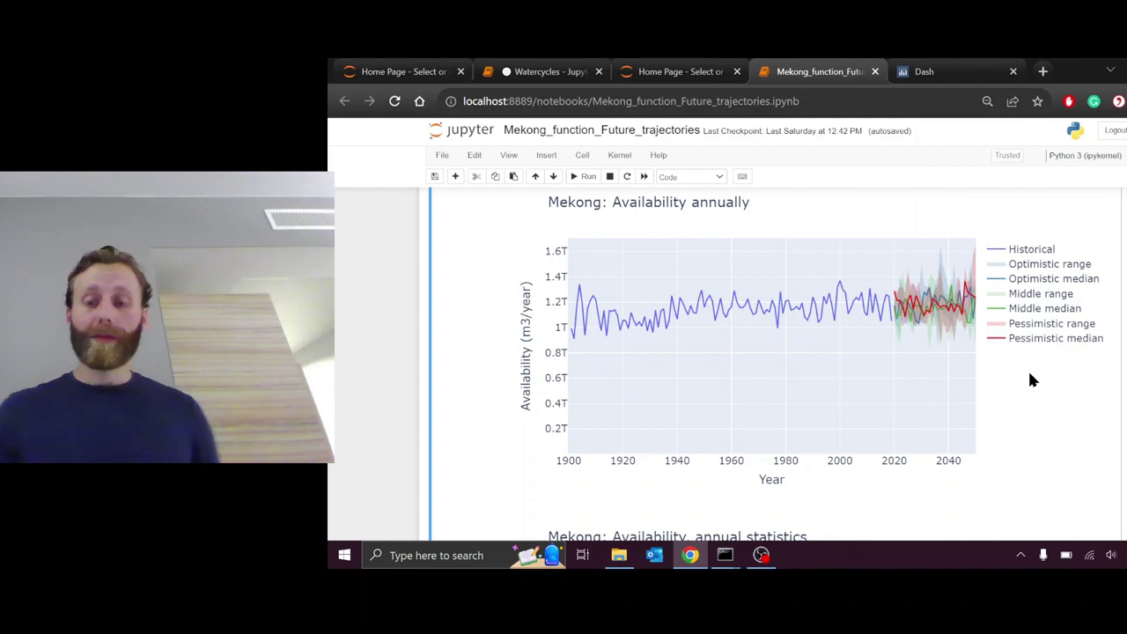
# - Inspect the Historical/Optimistic/Middle/Pessimistic box plot values and extend its axis down to 0
pyautogui.scroll(-5, 1032, 380)
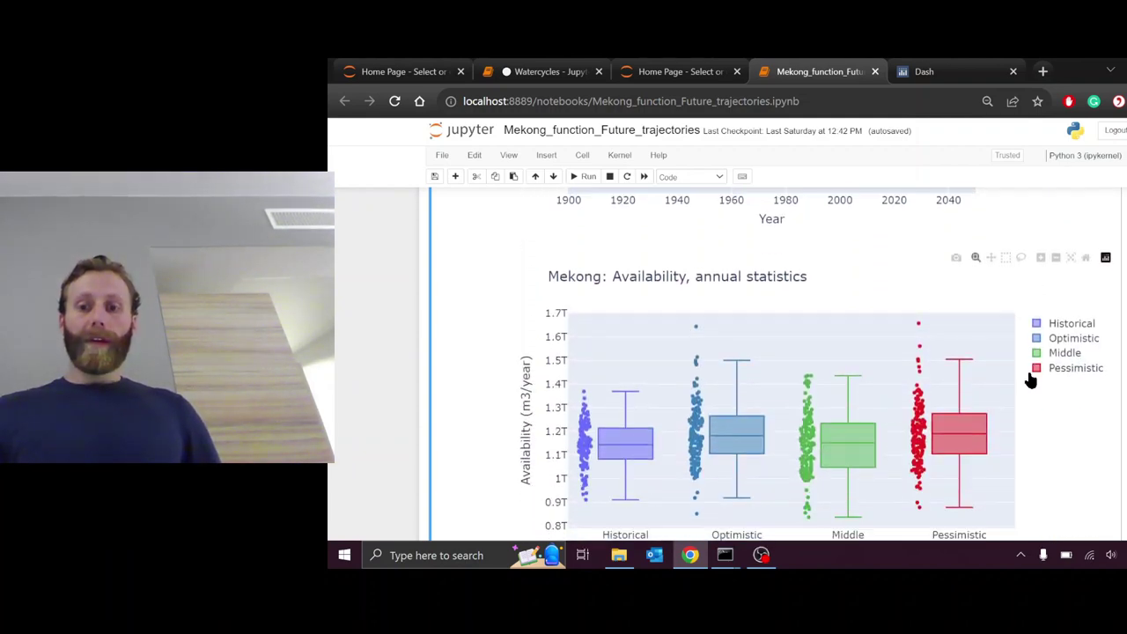
pyautogui.scroll(-1, 771, 369)
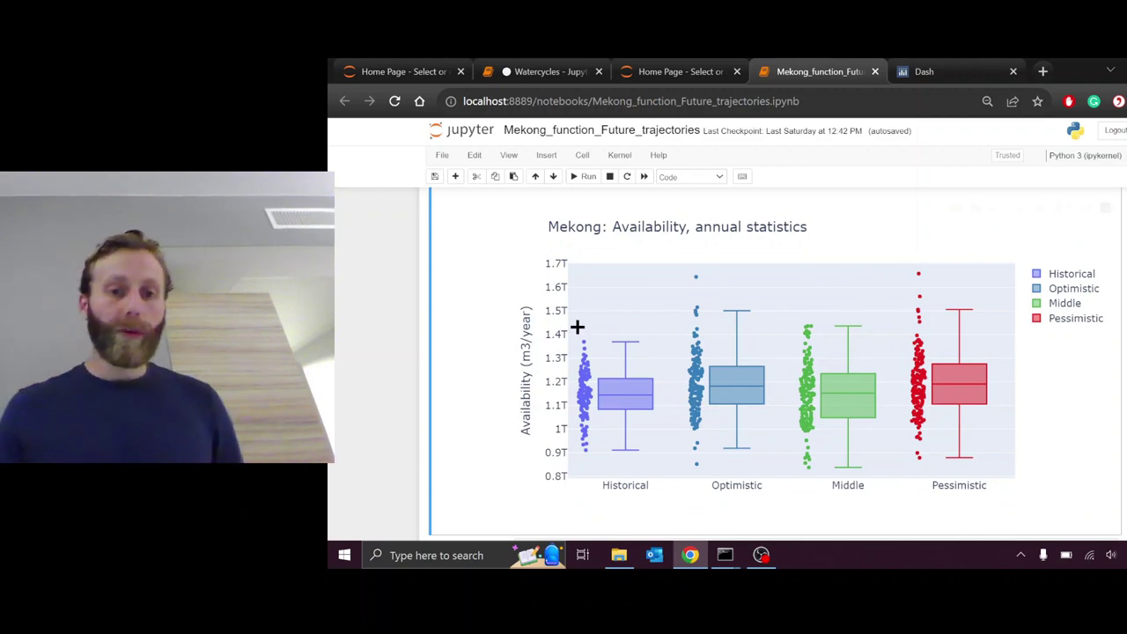
pyautogui.moveTo(586, 344)
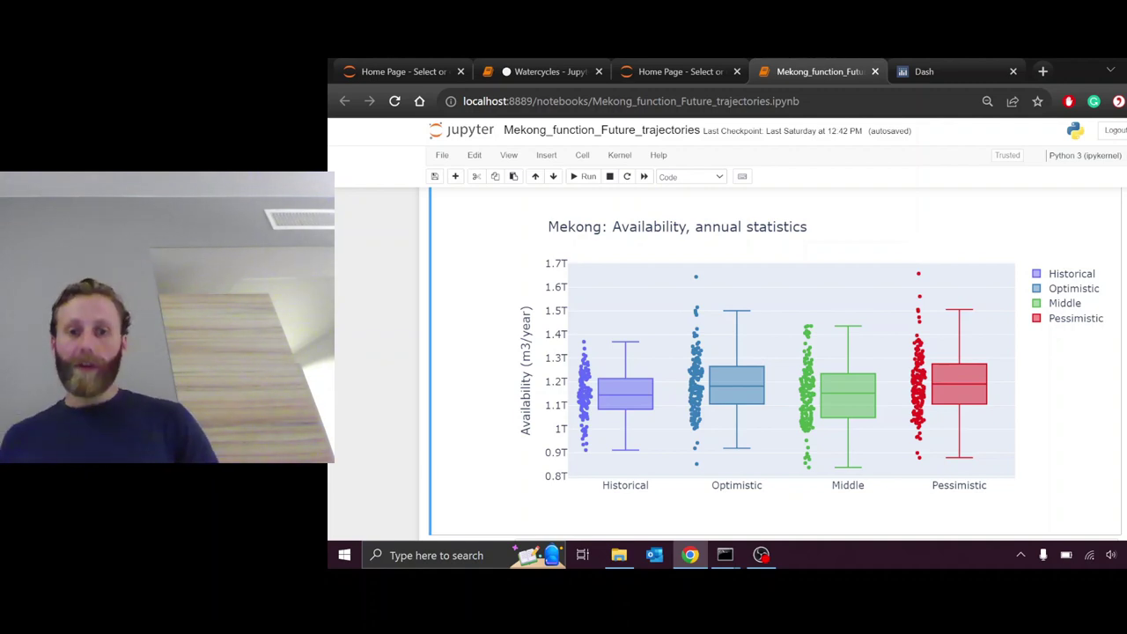
pyautogui.moveTo(696, 279)
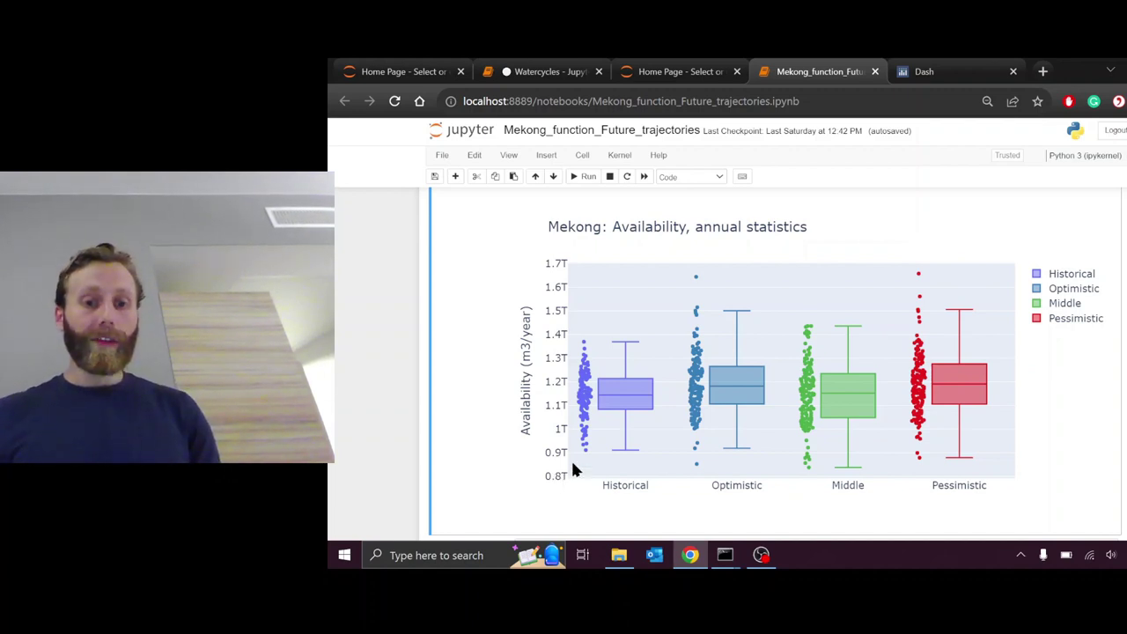
pyautogui.moveTo(561, 475); pyautogui.dragTo(555, 374)
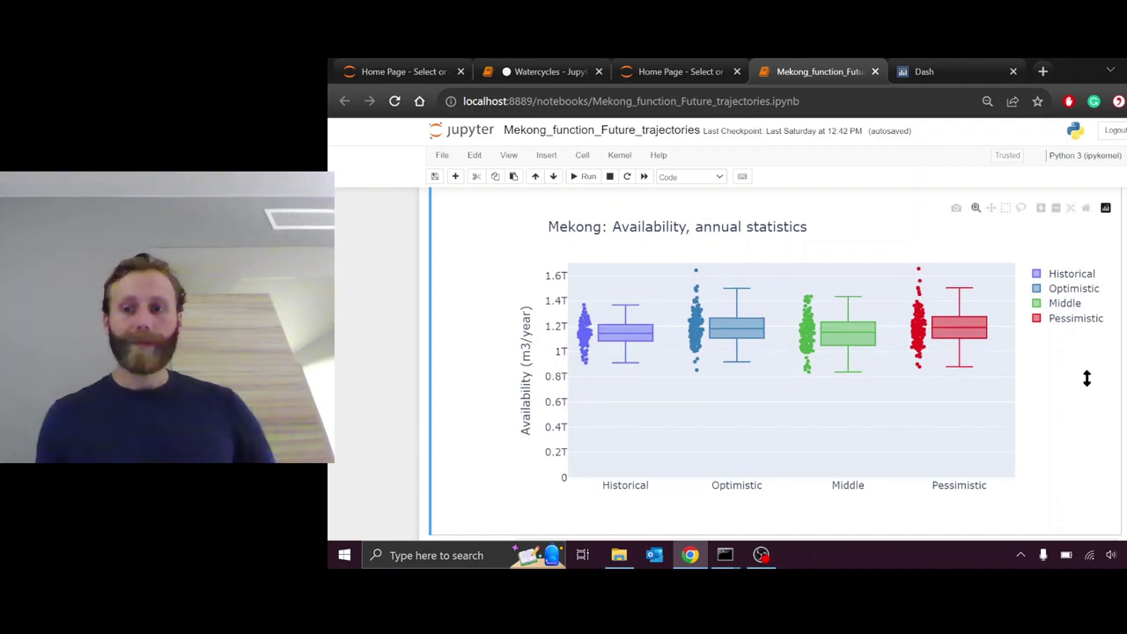
# - Scroll down to the 'Mekong: Demands annually' chart showing irrigation demand rising toward about 25B m3/year
pyautogui.scroll(-10, 1086, 377)
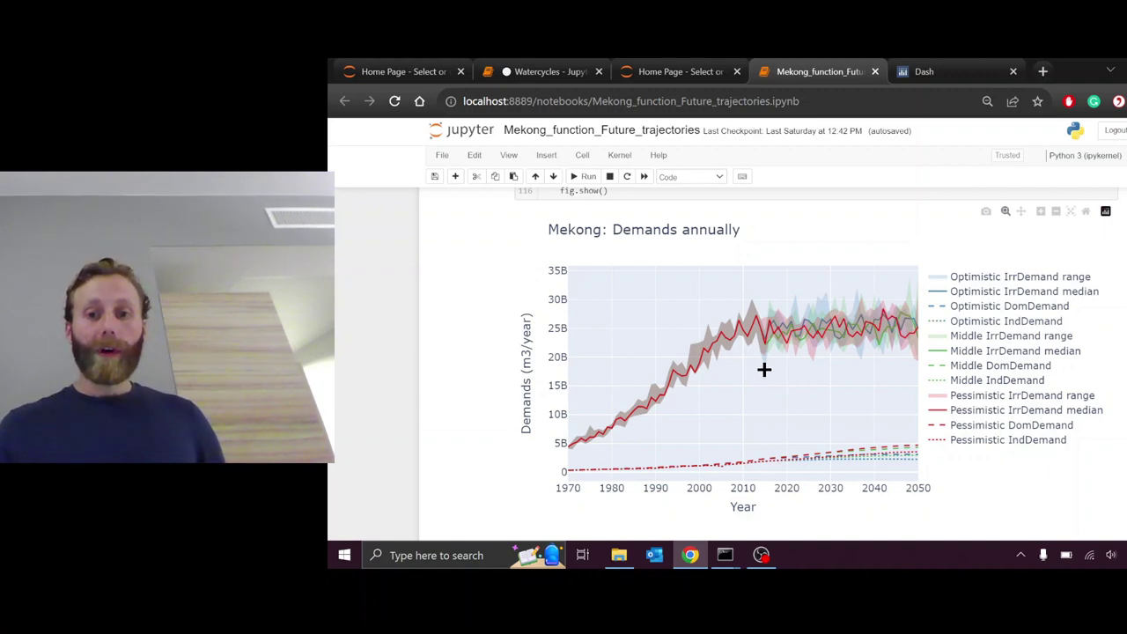
# - Drag the demands chart's y-axis ends to about 0.5B–5B, revealing domestic and industrial curves diverging toward 2050
pyautogui.moveTo(763, 367)
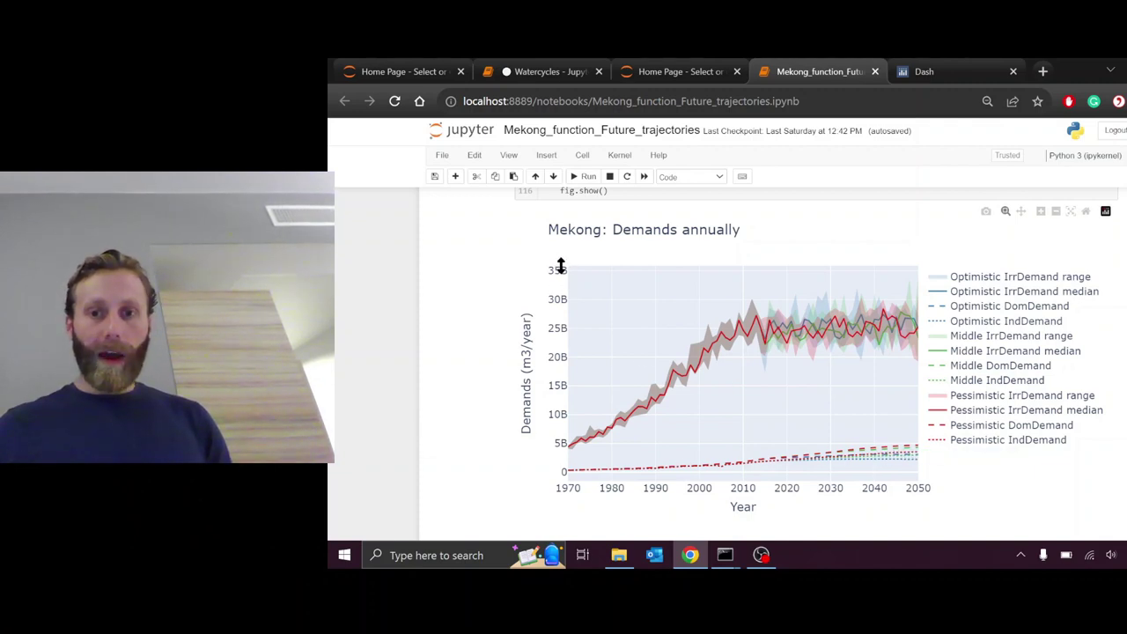
pyautogui.moveTo(558, 234); pyautogui.dragTo(553, 195)
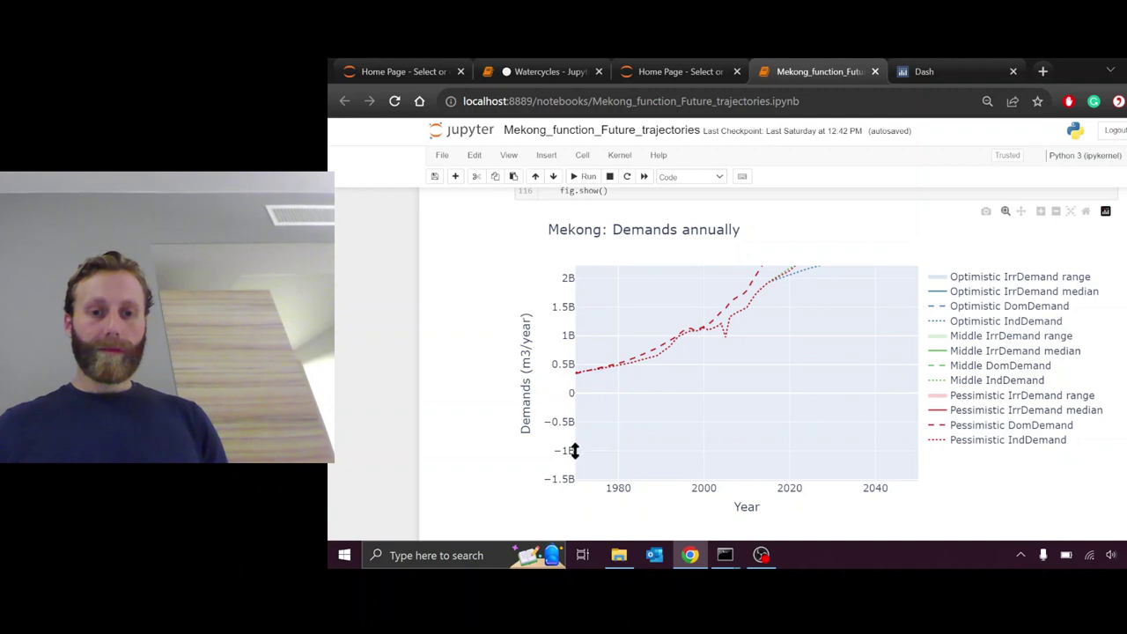
pyautogui.moveTo(566, 473); pyautogui.dragTo(562, 496)
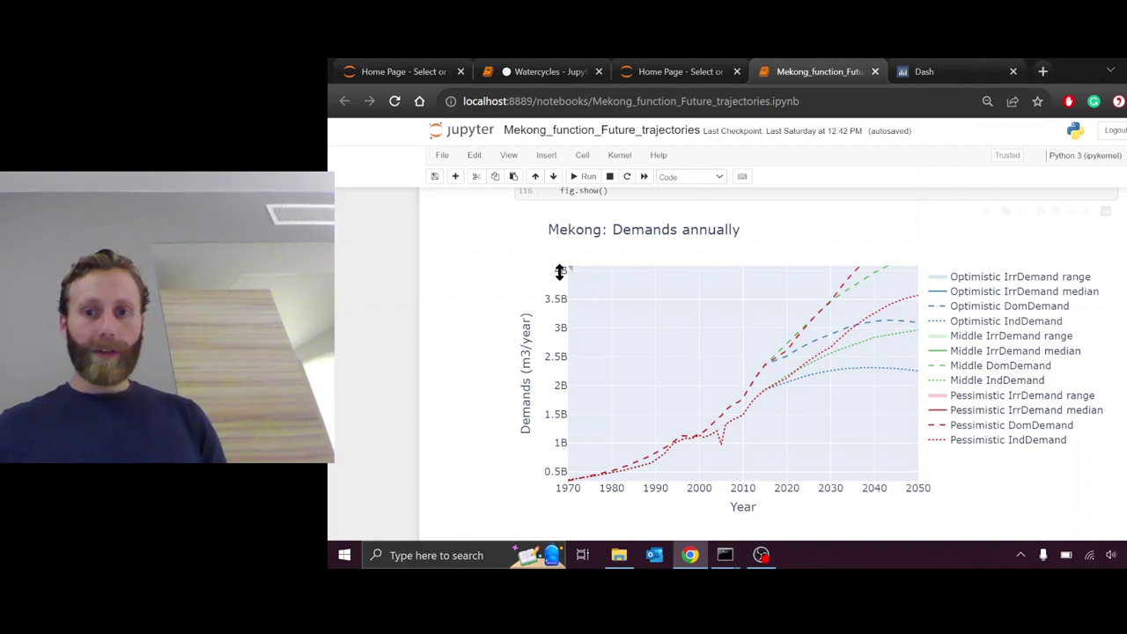
pyautogui.moveTo(558, 269); pyautogui.dragTo(558, 319)
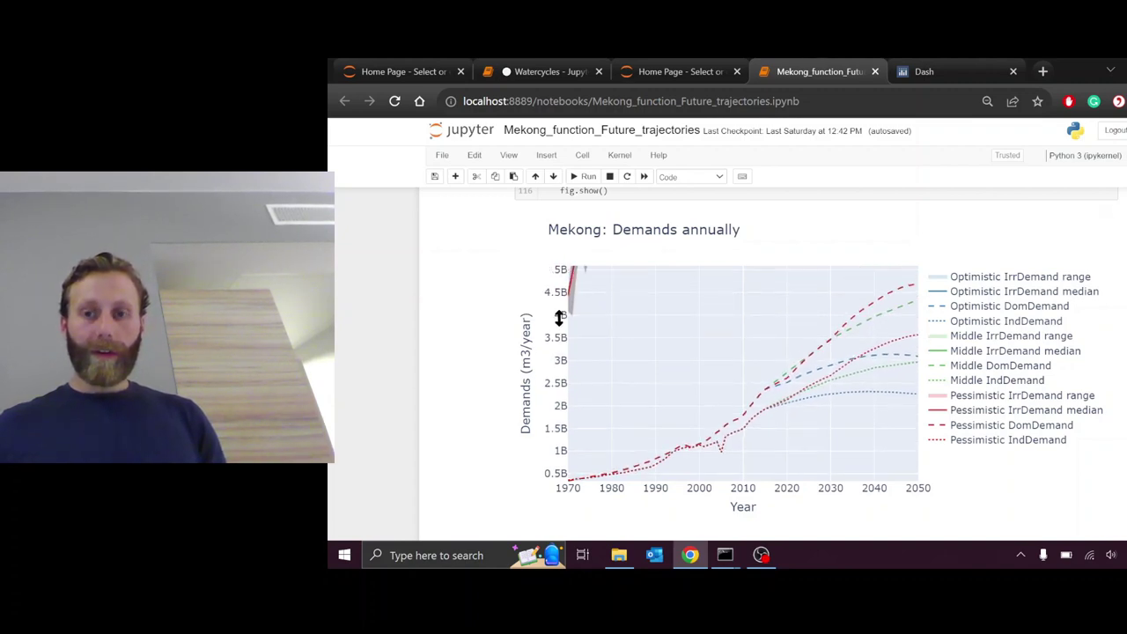